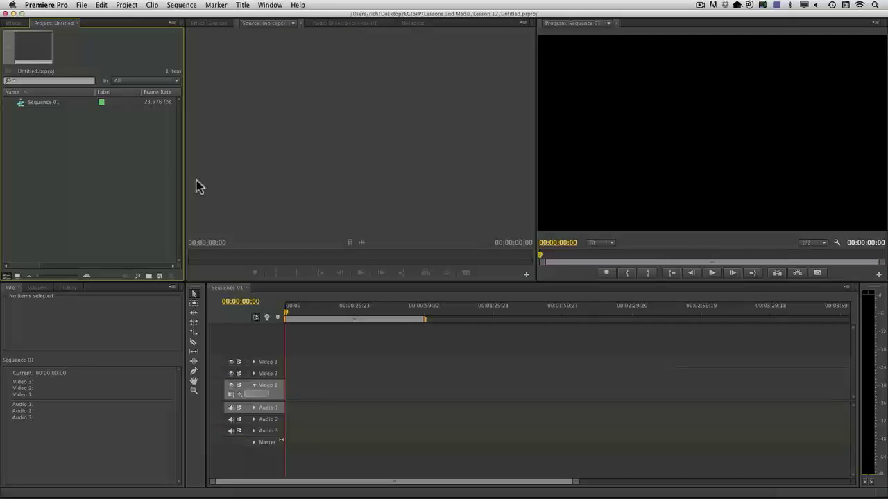
# - Create a 1920×1080 Photoshop file and save it as Shot1.psd in PS WORKFLOW, replacing the old one
pyautogui.click(81, 5)
pyautogui.moveTo(86, 16)
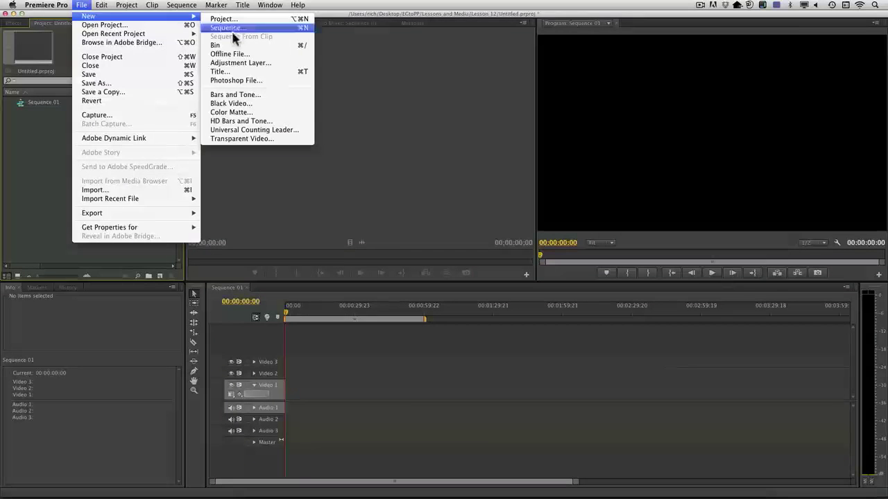
pyautogui.click(263, 80)
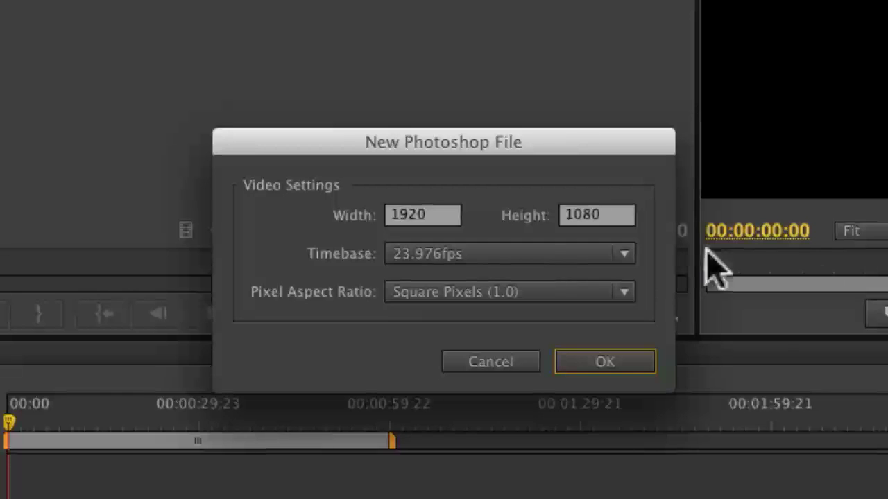
pyautogui.click(617, 366)
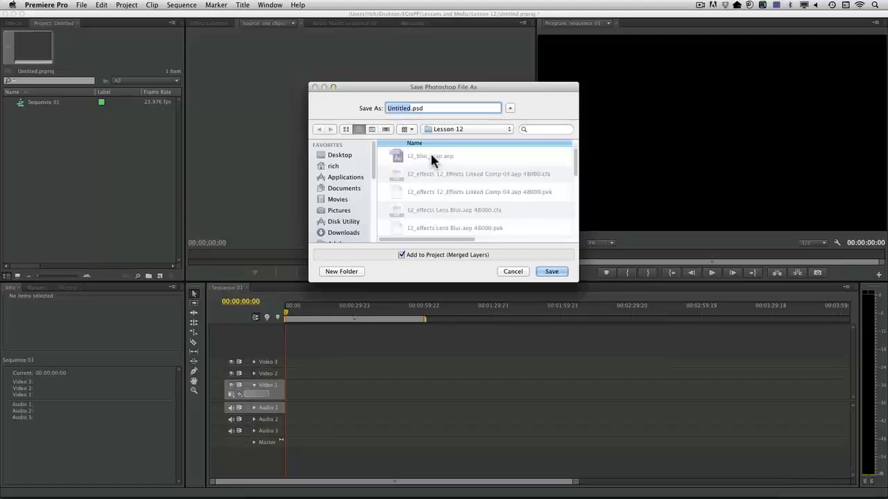
pyautogui.click(444, 130)
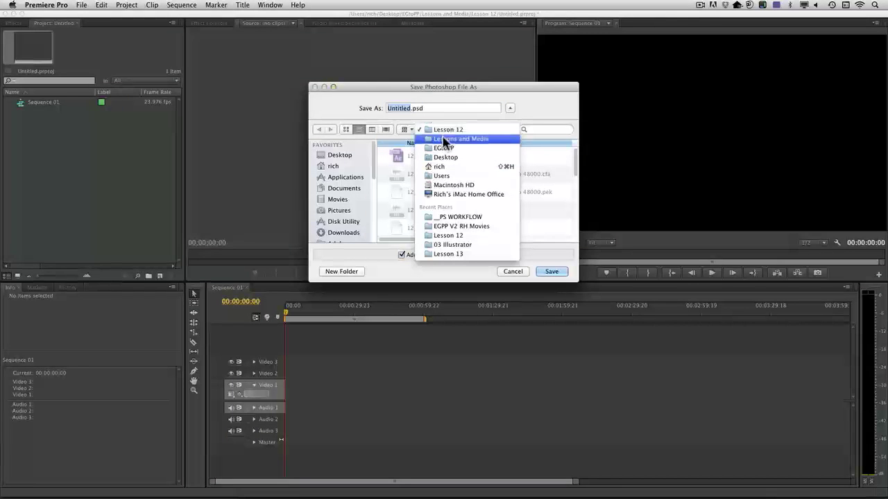
pyautogui.click(454, 217)
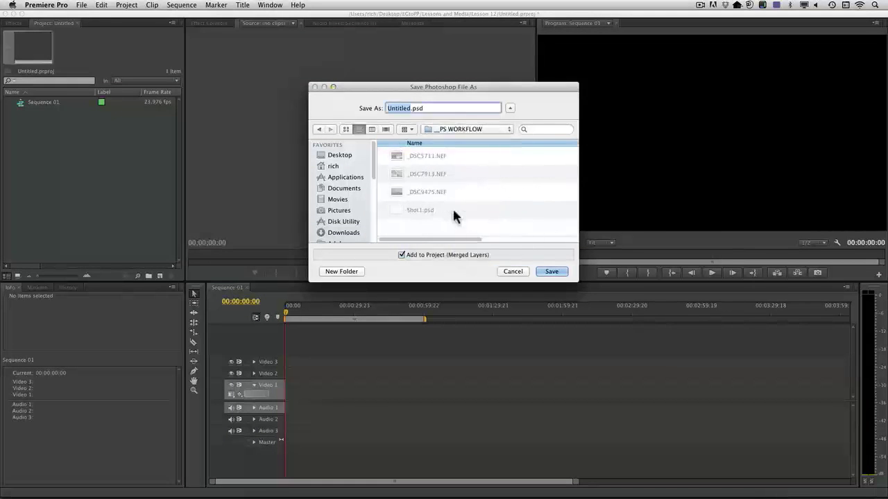
pyautogui.click(407, 207)
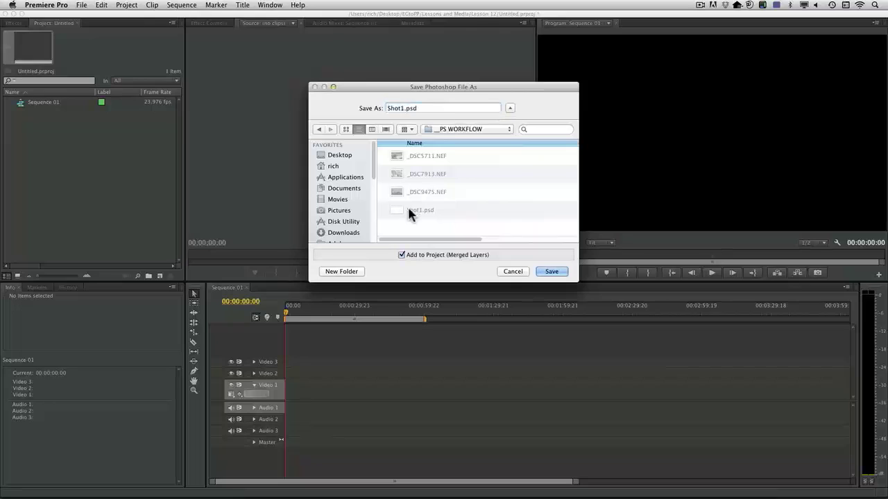
pyautogui.click(548, 272)
pyautogui.click(509, 148)
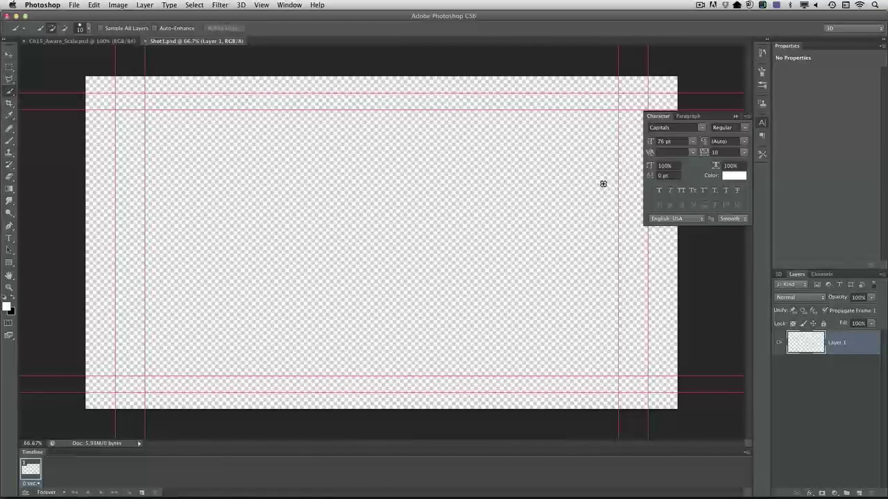
# - Switch Photoshop to the Essentials workspace and close the floating Character panel
pyautogui.click(736, 117)
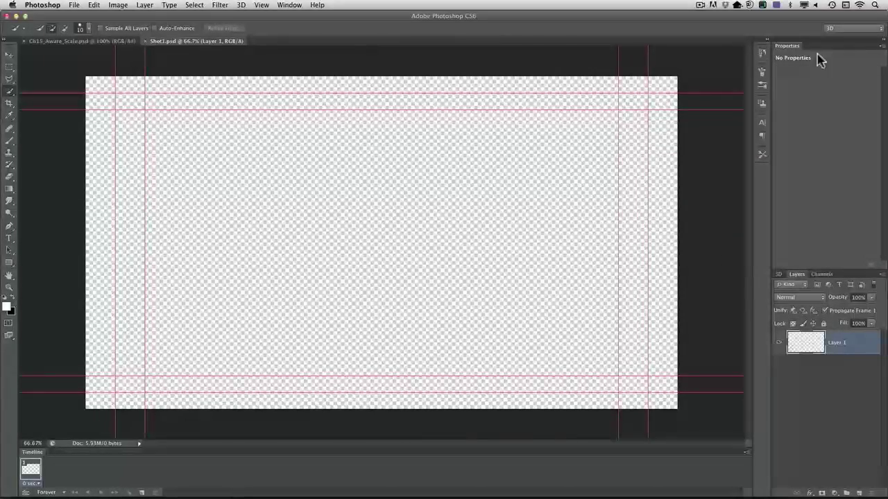
pyautogui.click(842, 29)
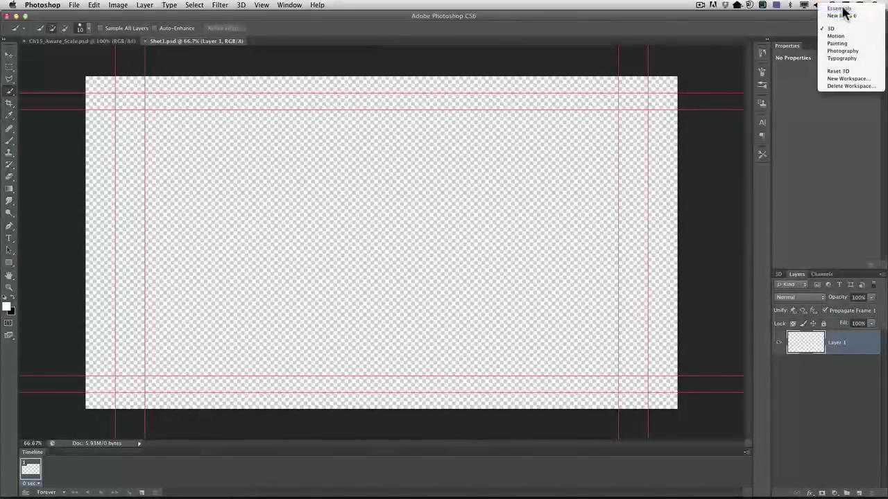
pyautogui.click(844, 7)
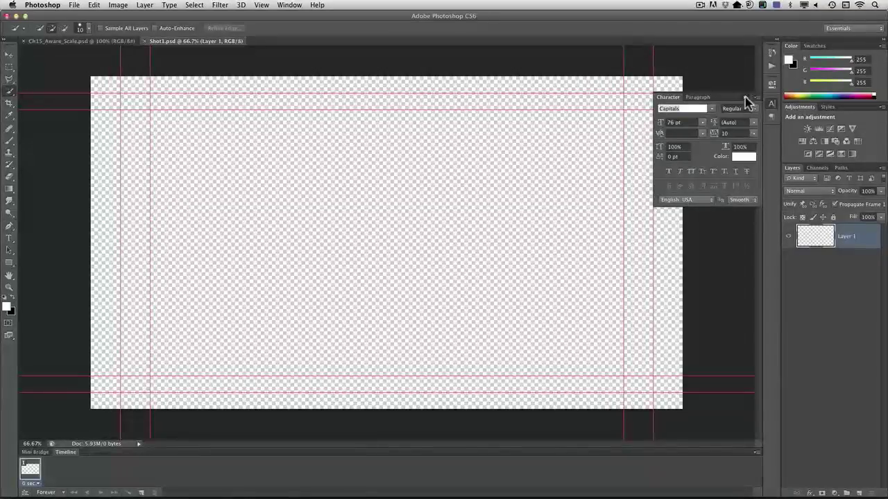
pyautogui.click(745, 97)
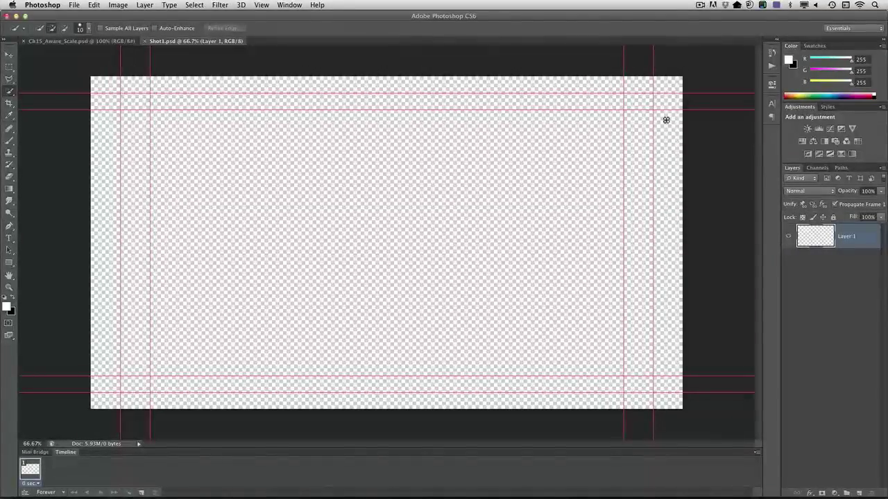
# - Place the raw photo _DSC7913.NEF from the PS WORKFLOW folder into Shot1.psd
pyautogui.click(73, 5)
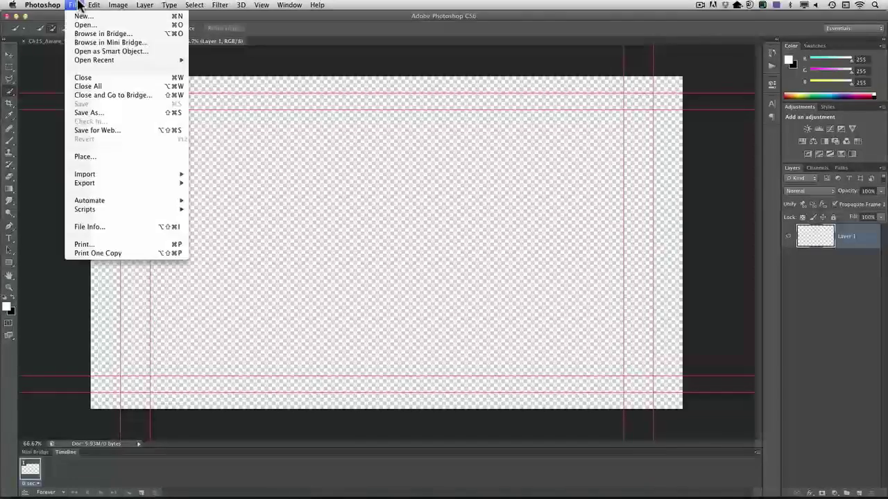
pyautogui.click(106, 154)
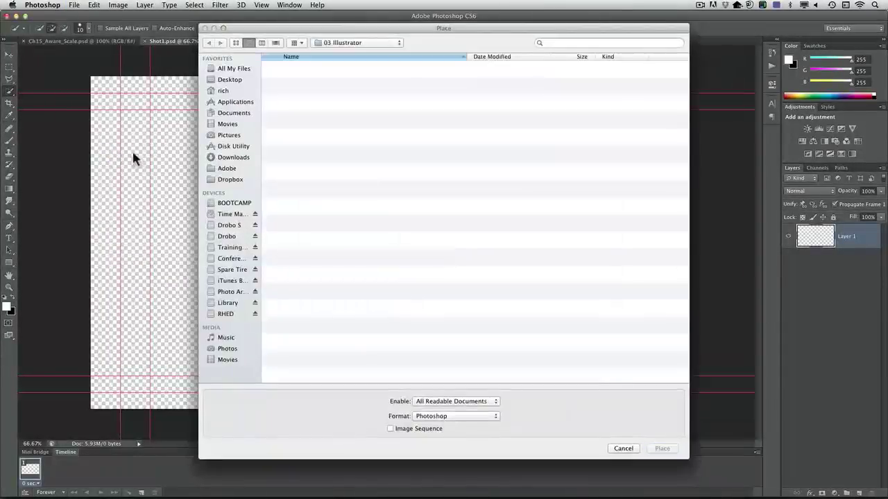
pyautogui.click(339, 43)
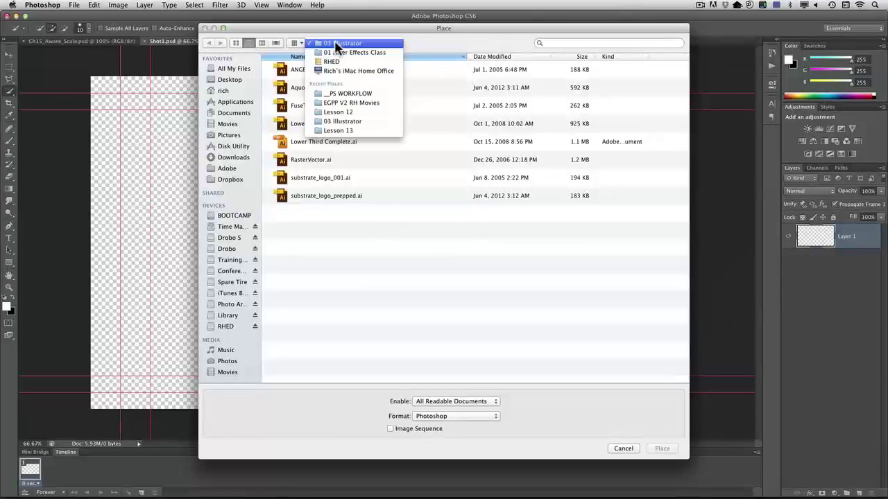
pyautogui.click(350, 93)
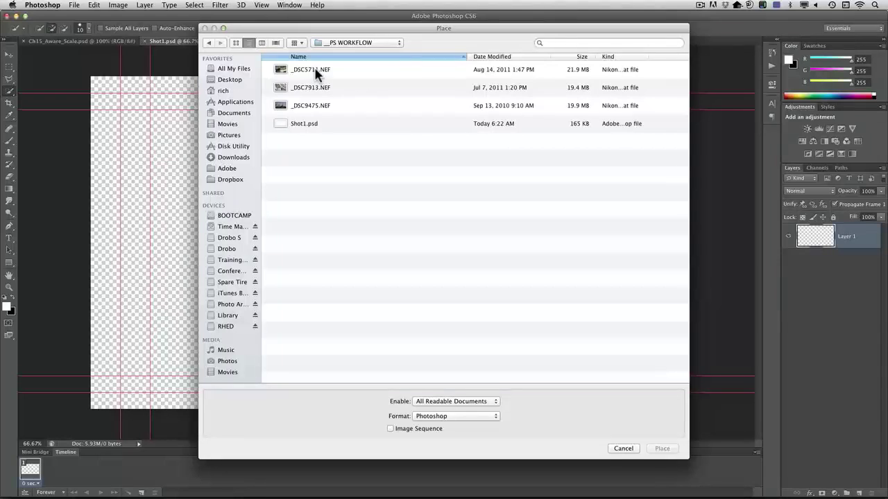
pyautogui.click(312, 88)
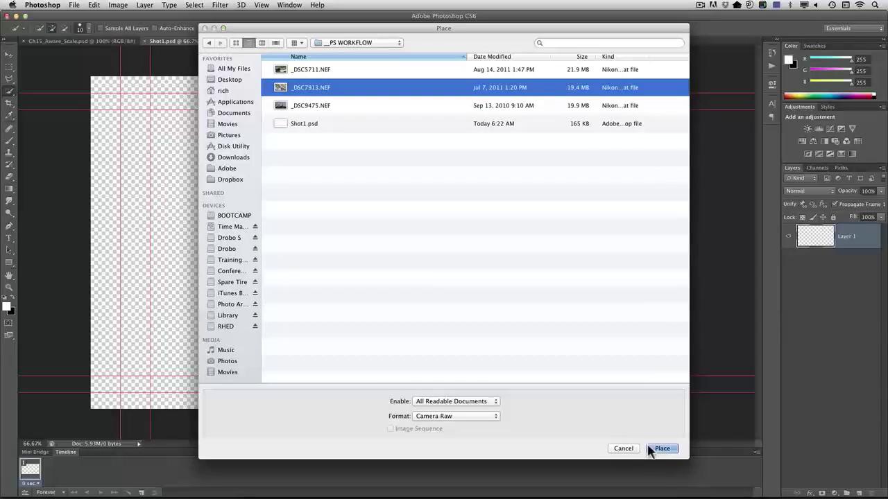
pyautogui.click(650, 450)
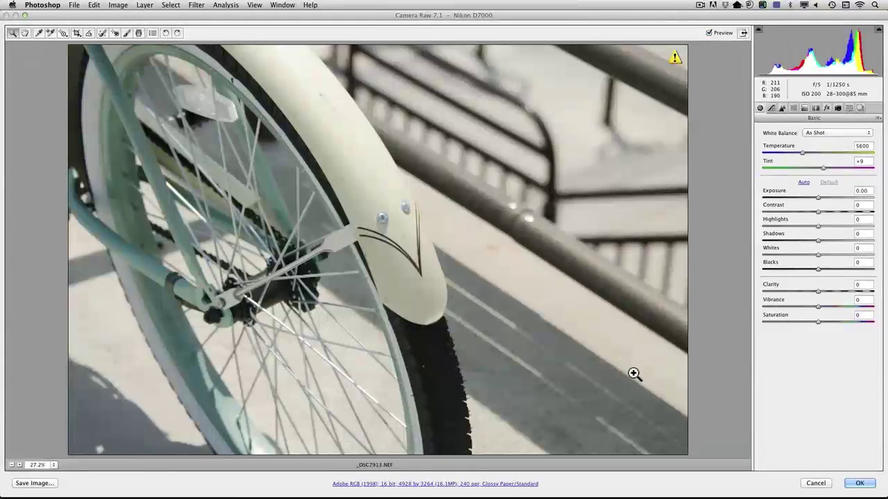
# - Apply Auto tone, then set Exposure -1.10, Highlights -67 and Vibrance +52 in Camera Raw
pyautogui.click(803, 183)
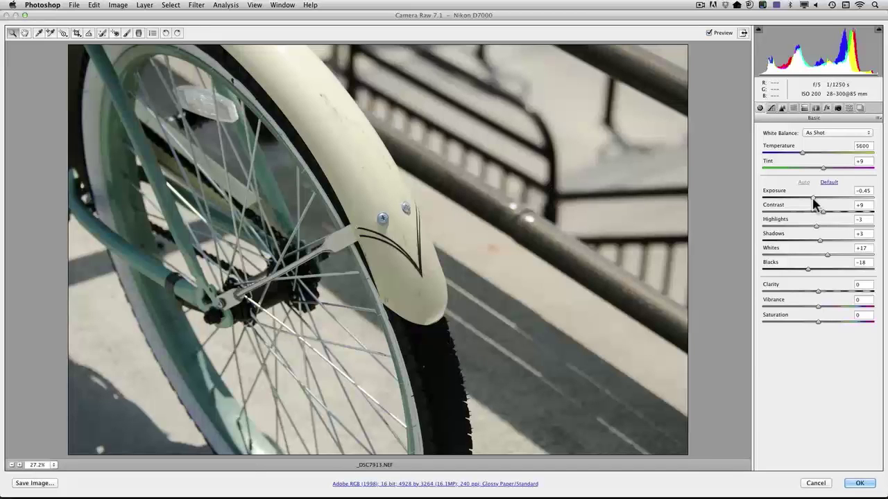
pyautogui.moveTo(814, 202); pyautogui.dragTo(833, 238)
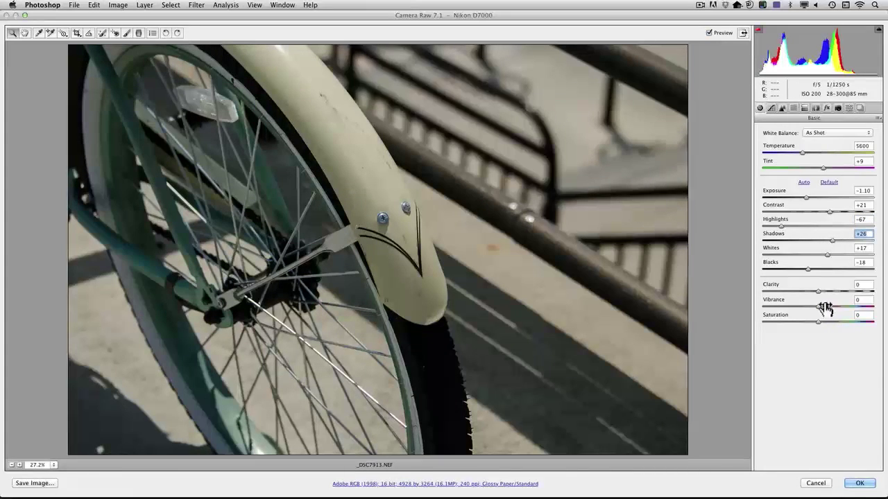
pyautogui.moveTo(823, 307); pyautogui.dragTo(845, 306)
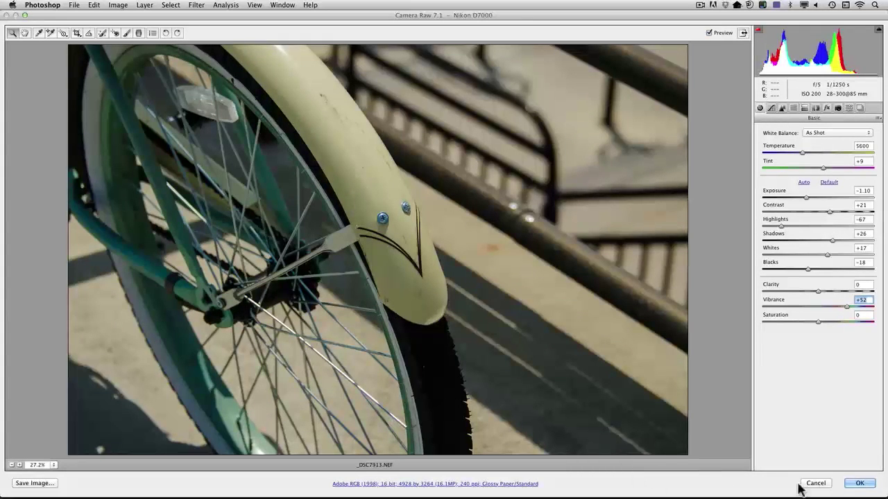
# - Set Workflow Options to open as Smart Objects and place the adjusted photo
pyautogui.click(531, 483)
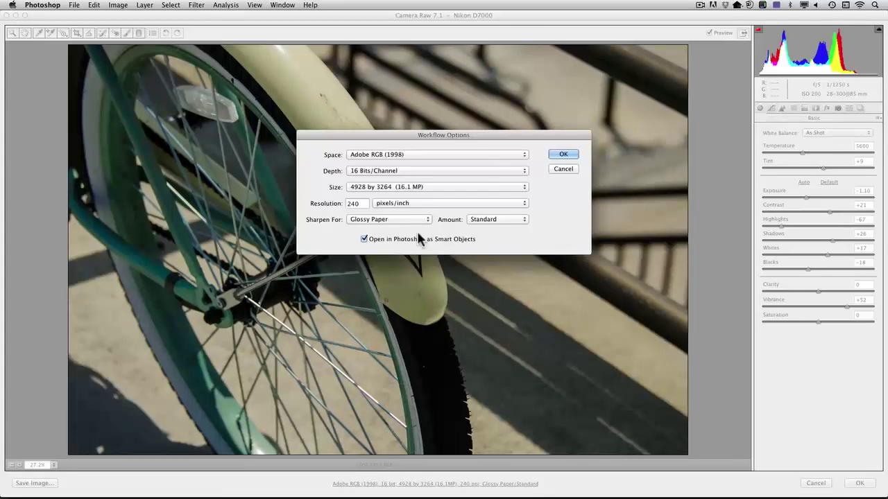
pyautogui.click(563, 154)
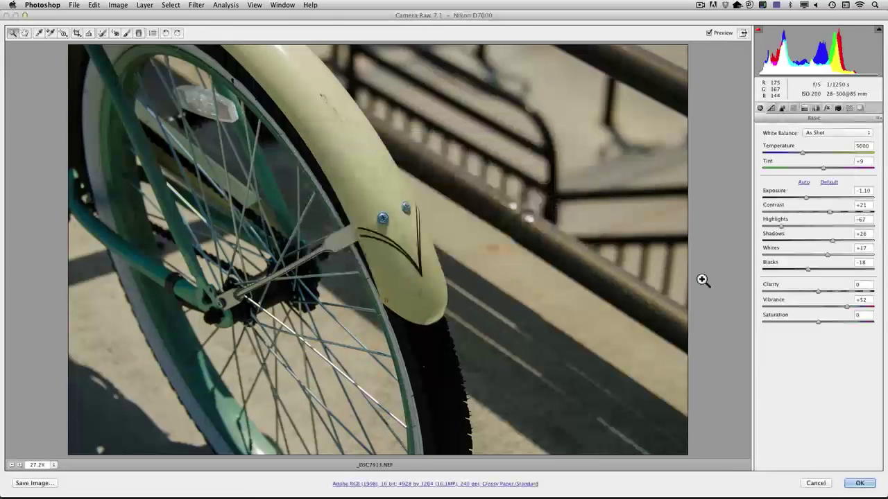
pyautogui.click(855, 482)
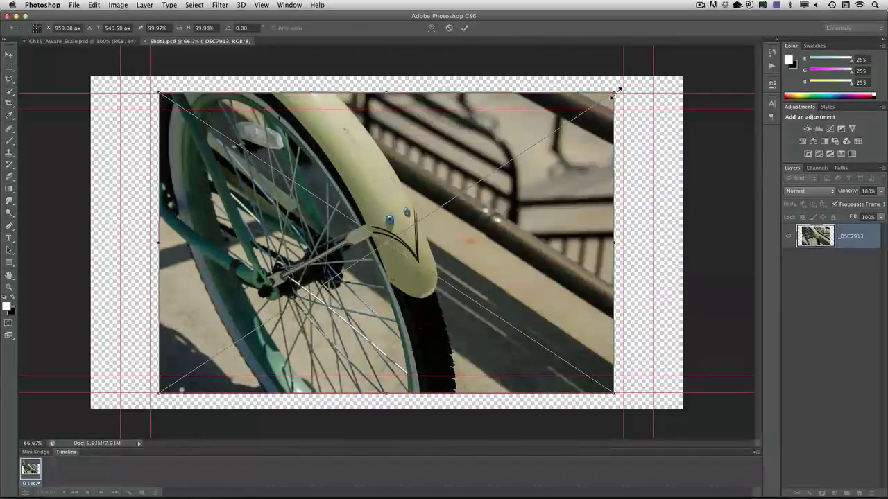
# - Scale the bicycle photo to about 132% so it fills the Shot1.psd frame
pyautogui.moveTo(617, 91); pyautogui.dragTo(696, 52)
pyautogui.press('w')
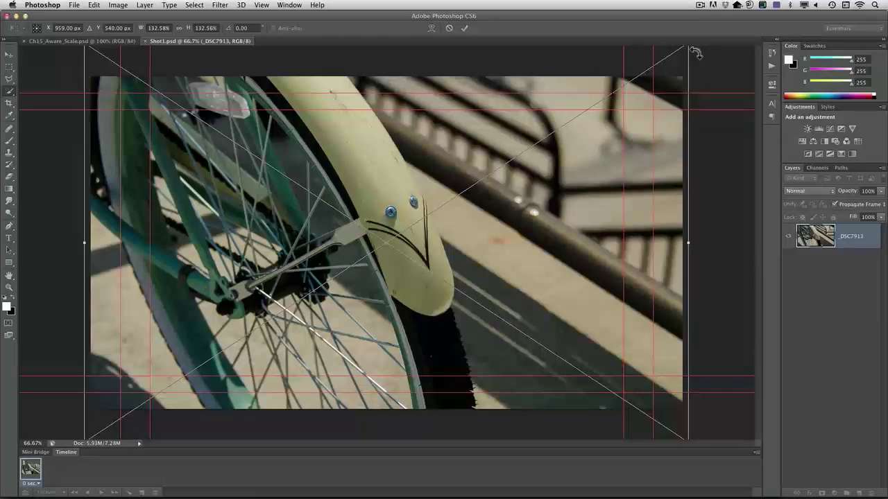
pyautogui.press('Return')
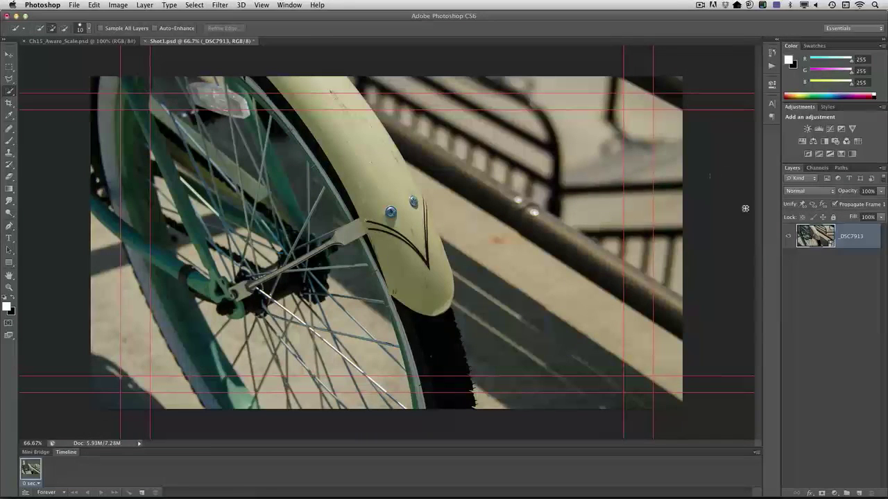
# - Close and save Shot1.psd, overwriting the disk copy, and return to Premiere Pro
pyautogui.press('super+w')
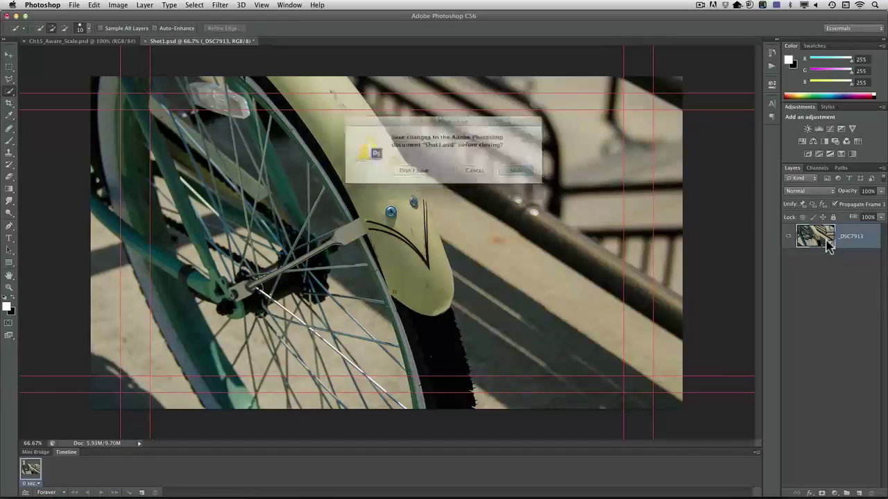
pyautogui.press('Return')
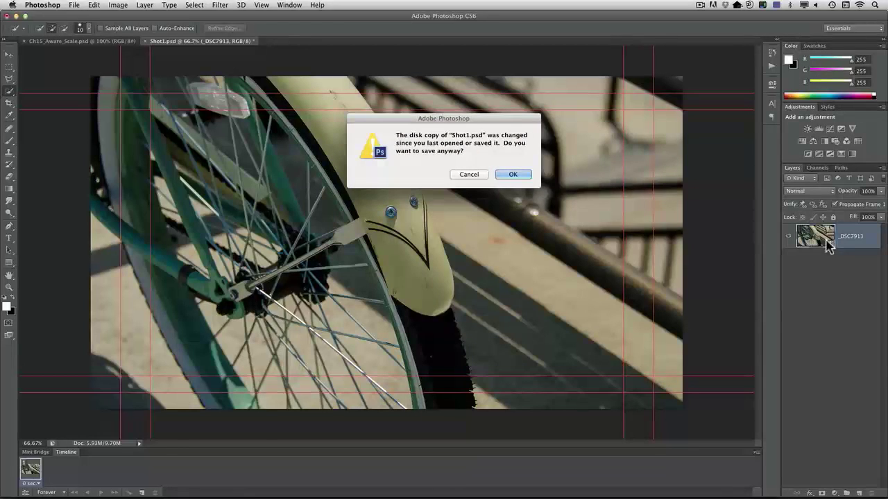
pyautogui.press('Return')
pyautogui.press('super+Tab')
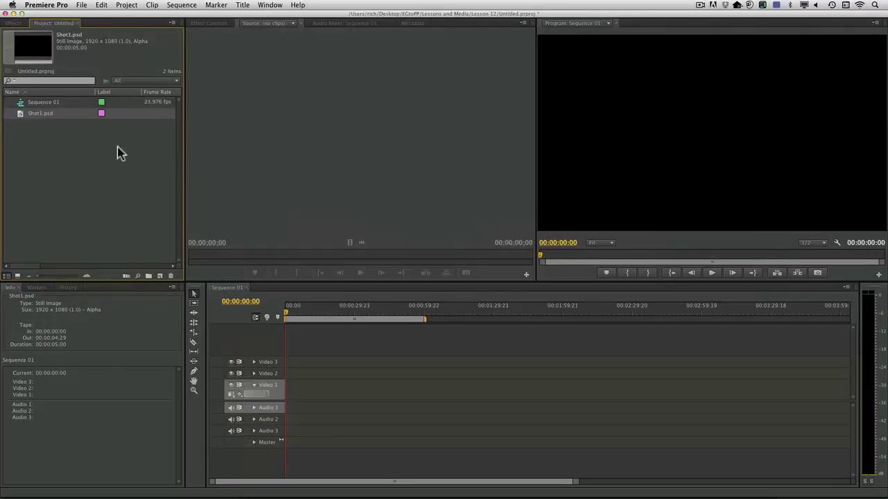
# - Put Shot1.psd on Video 1, stretching Sequence 01 to 00:00:33:23, and select the clip
pyautogui.moveTo(16, 125); pyautogui.dragTo(363, 389)
pyautogui.click(315, 316)
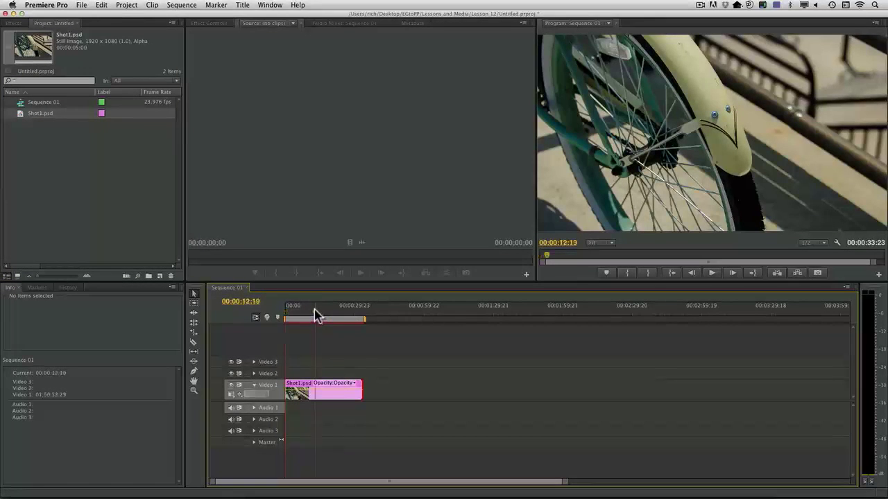
pyautogui.click(321, 397)
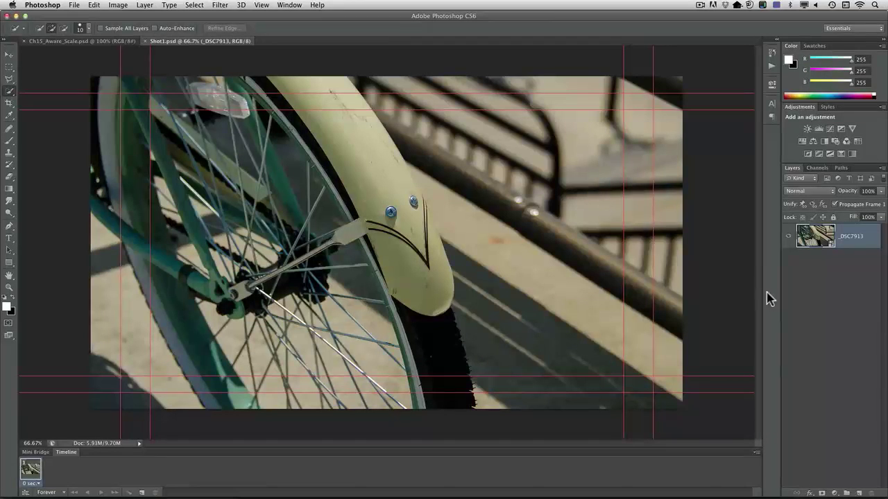
# - Re-edit the smart object in Camera Raw to Exposure -0.65, Highlights -92, Clarity +85, and save Shot1.psd
pyautogui.doubleClick(830, 243)
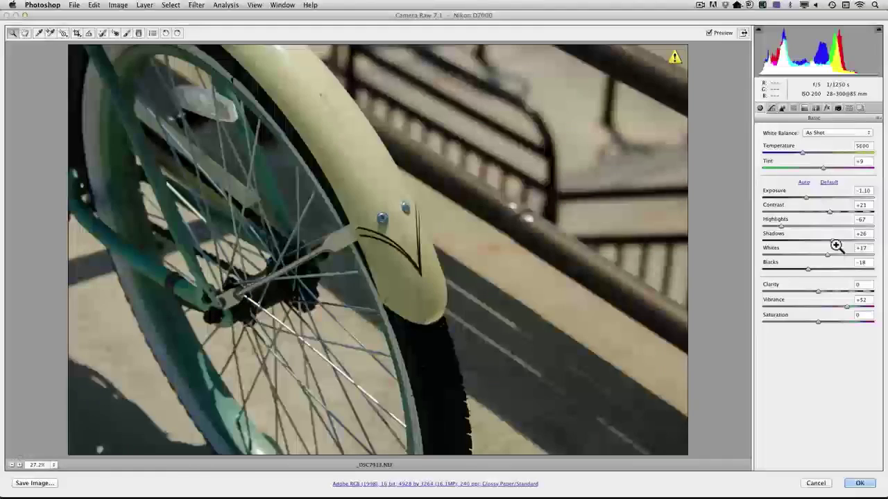
pyautogui.click(809, 197)
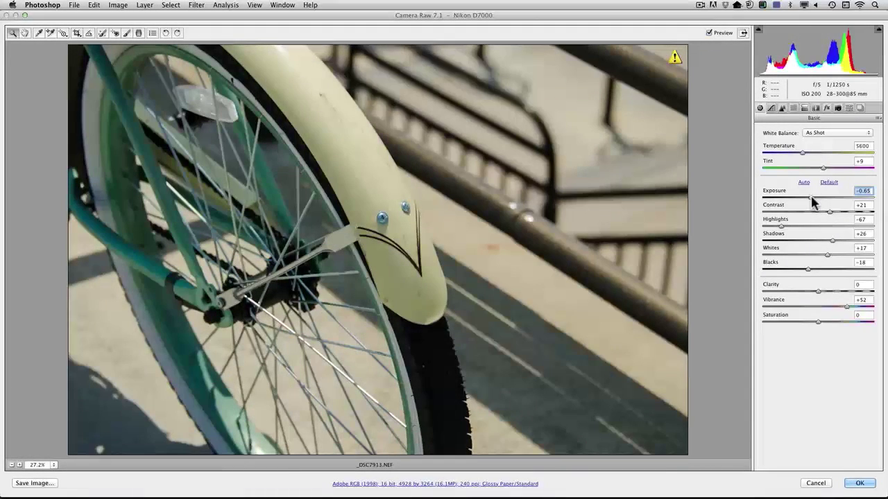
pyautogui.click(771, 229)
pyautogui.moveTo(771, 229); pyautogui.dragTo(767, 230)
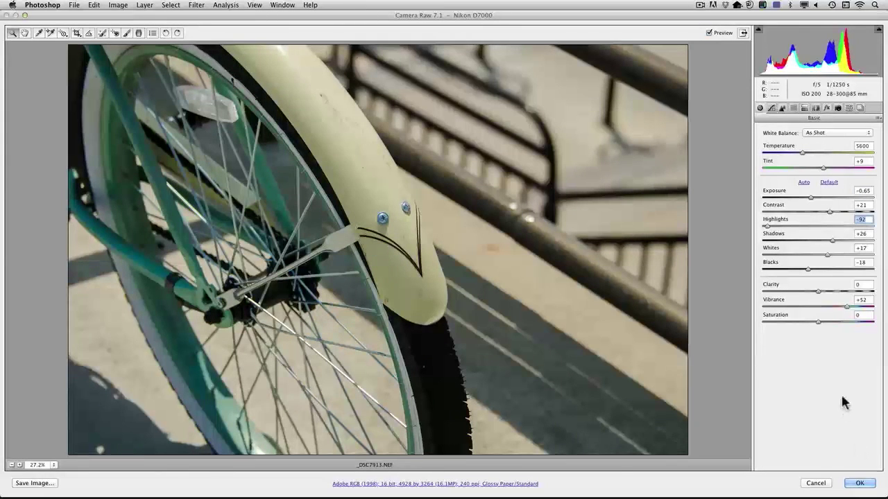
pyautogui.moveTo(828, 292); pyautogui.dragTo(864, 291)
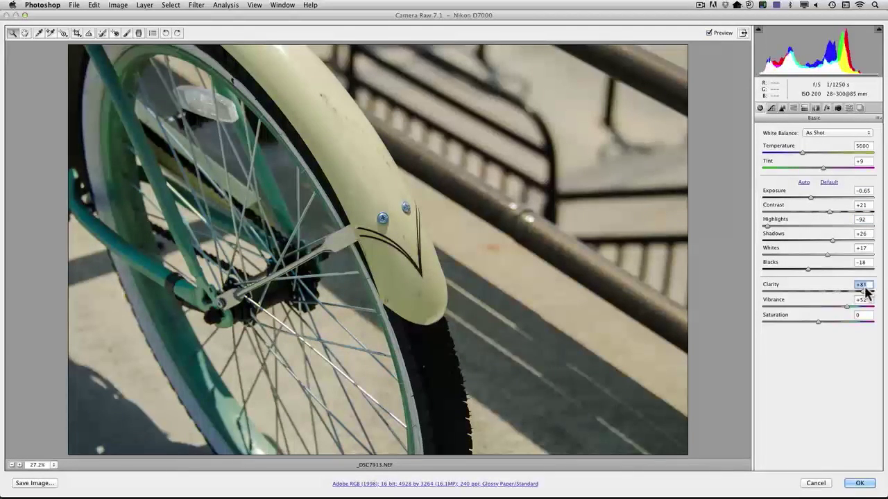
pyautogui.click(853, 484)
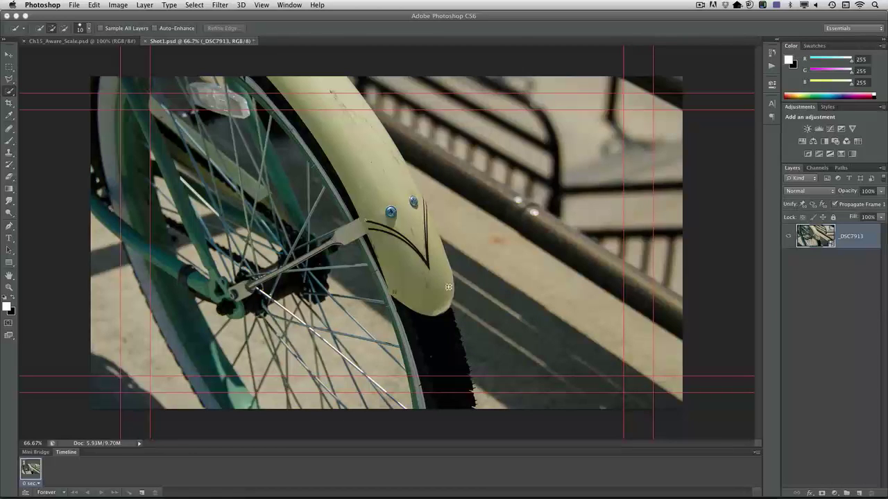
pyautogui.press('super+s')
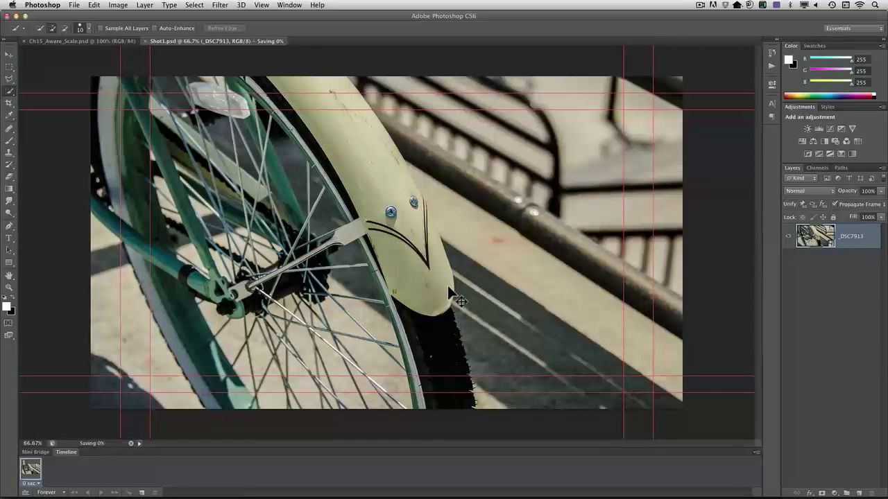
pyautogui.press('super+Tab')
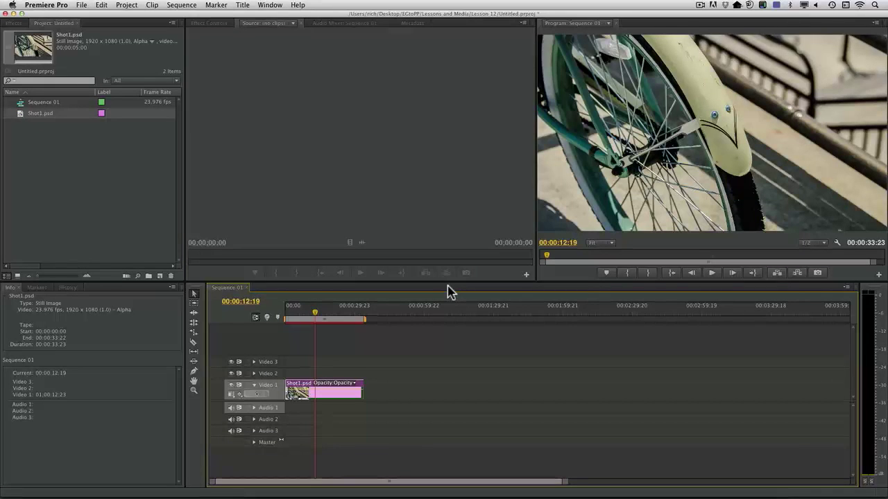
# - Create another 1920×1080 Photoshop file and save it as Shot2.psd in PS WORKFLOW
pyautogui.click(79, 5)
pyautogui.moveTo(82, 16)
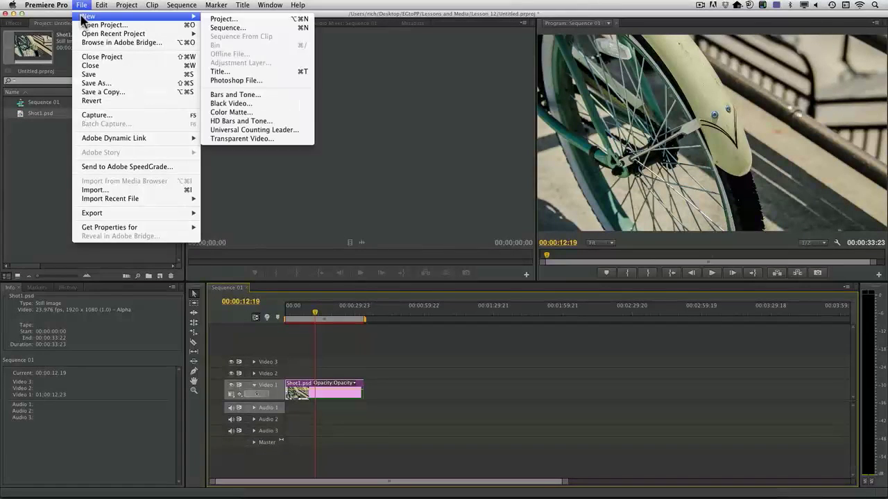
pyautogui.click(233, 80)
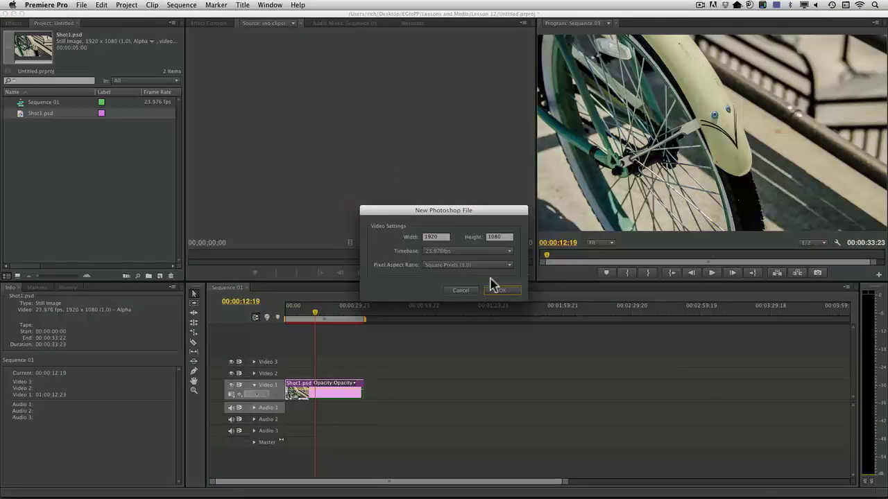
pyautogui.click(501, 290)
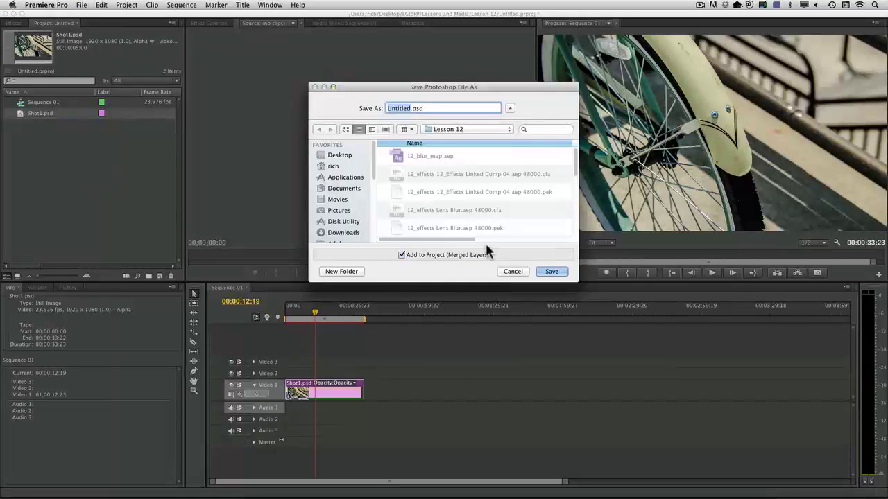
pyautogui.click(451, 131)
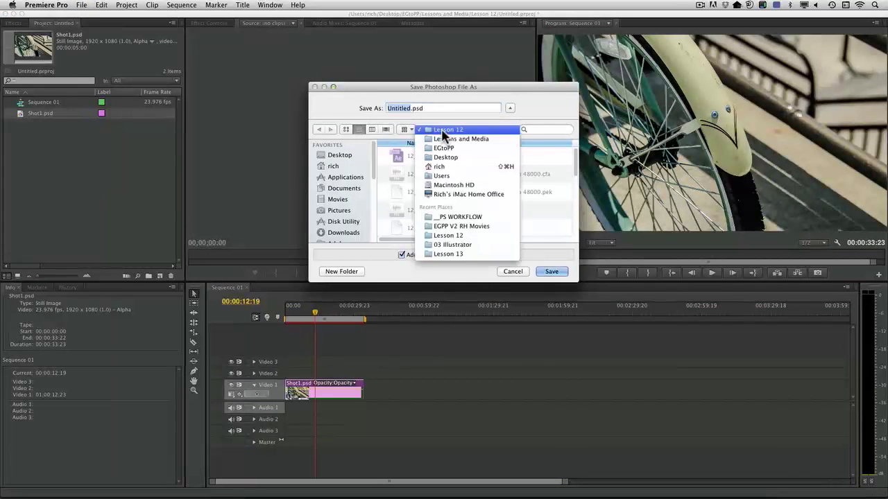
pyautogui.click(451, 217)
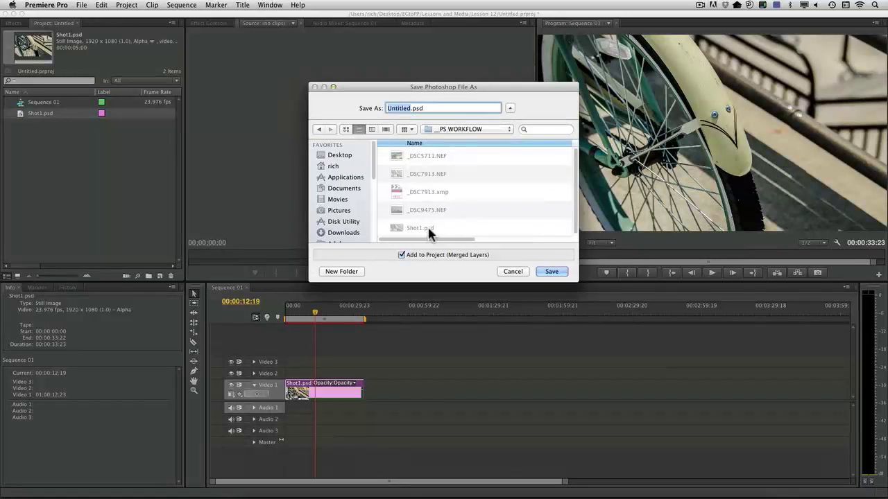
pyautogui.click(427, 225)
pyautogui.click(403, 109)
pyautogui.write('2')
pyautogui.press('Return')
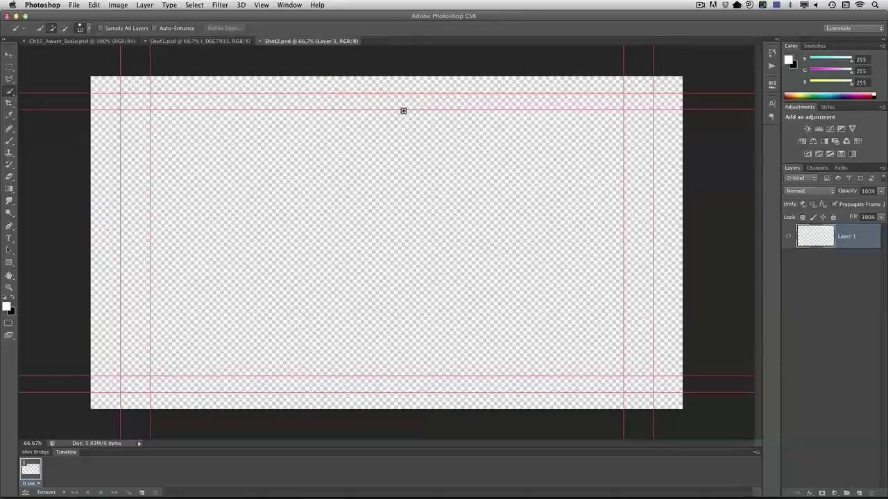
# - Place _DSC9475.NEF into Shot2.psd and lower its Exposure to -0.80 in Camera Raw
pyautogui.click(72, 5)
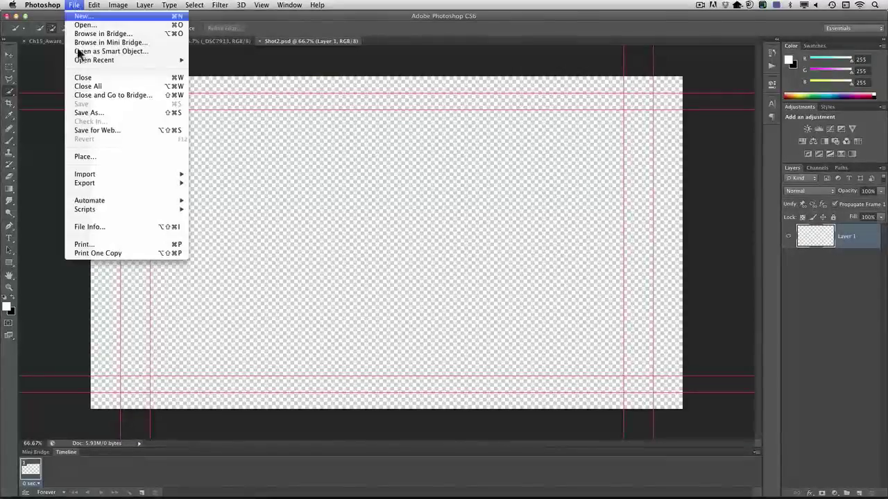
pyautogui.click(116, 157)
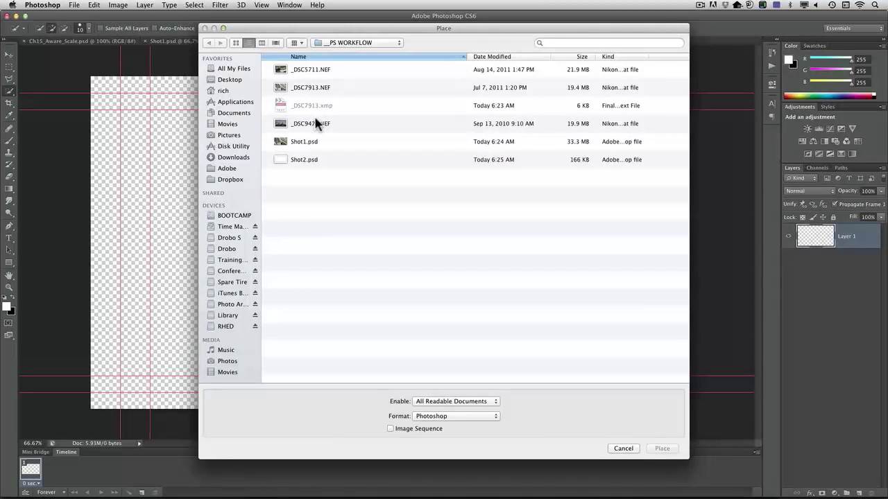
pyautogui.click(317, 124)
pyautogui.click(667, 449)
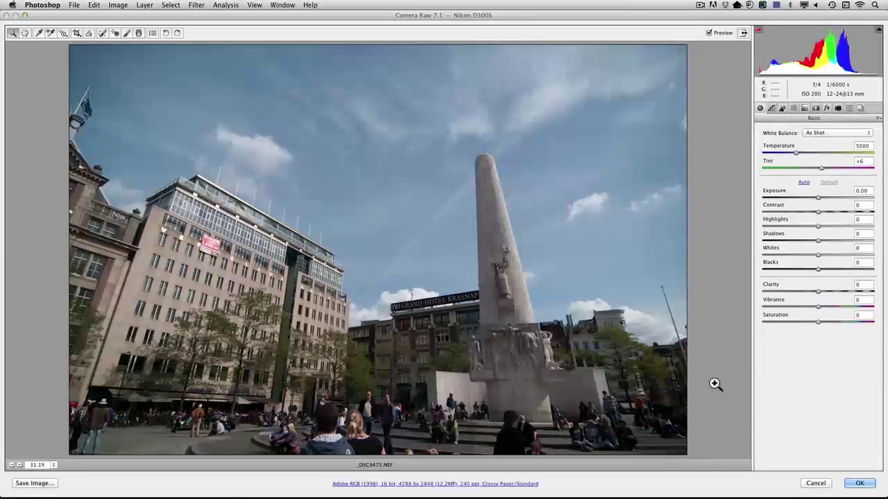
pyautogui.moveTo(817, 199); pyautogui.dragTo(809, 200)
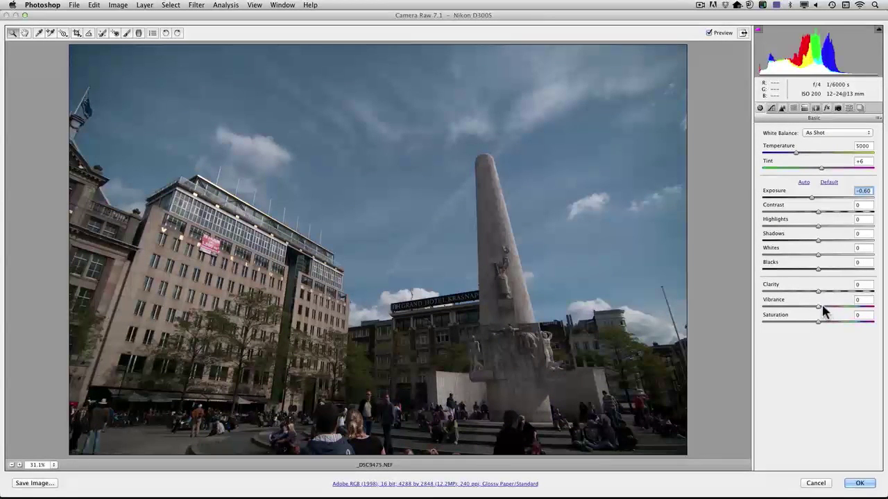
# - Set the monument photo to Vibrance +70, Highlights -18, Shadows +69 and Clarity +35
pyautogui.moveTo(824, 313); pyautogui.dragTo(859, 313)
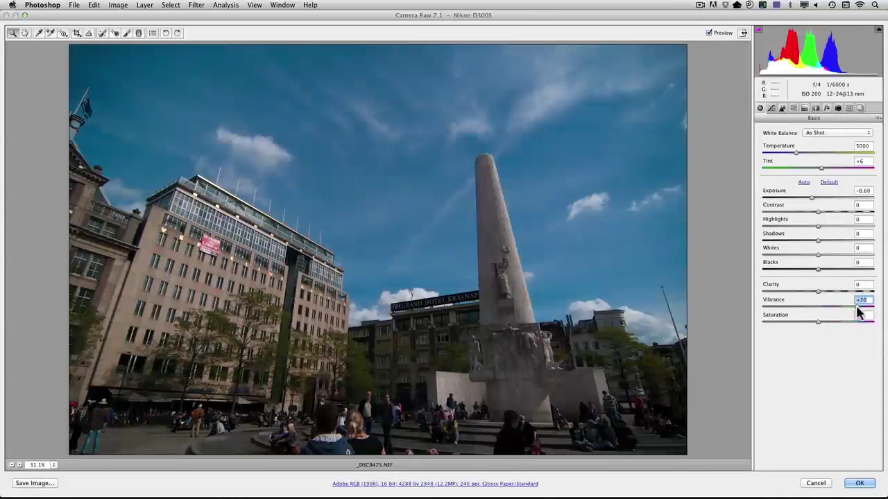
pyautogui.moveTo(826, 228); pyautogui.dragTo(836, 229)
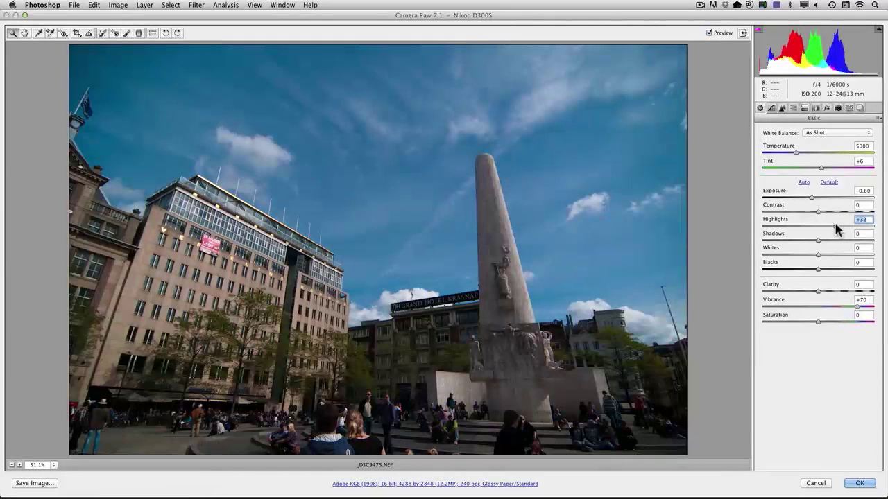
pyautogui.moveTo(835, 231); pyautogui.dragTo(807, 228)
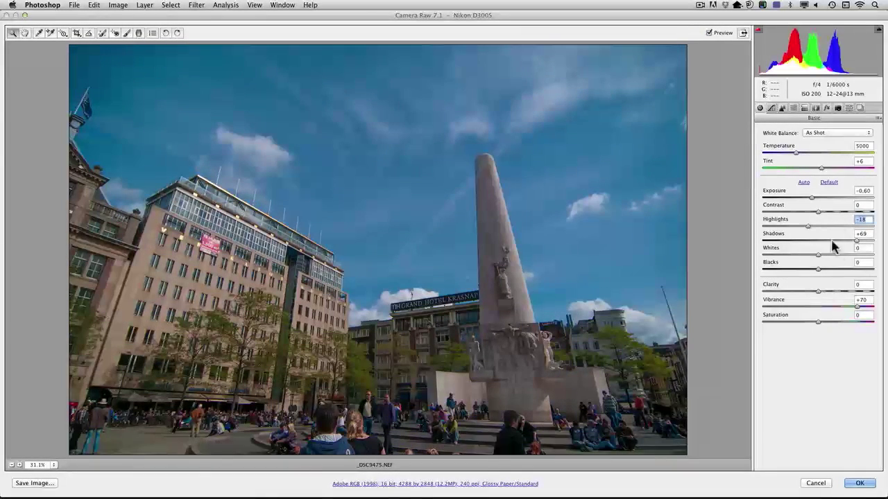
pyautogui.click(838, 292)
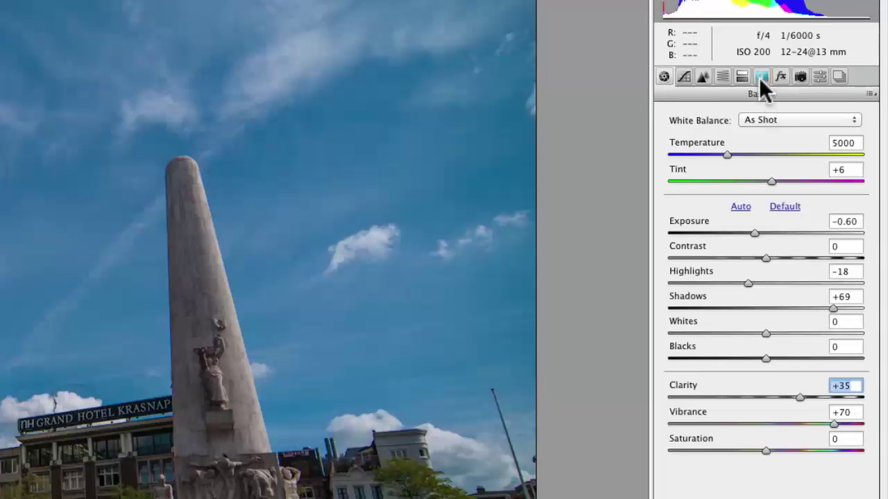
# - Enable lens profile corrections using the Nikon AF NIKKOR 35mm f/2D profile
pyautogui.click(761, 76)
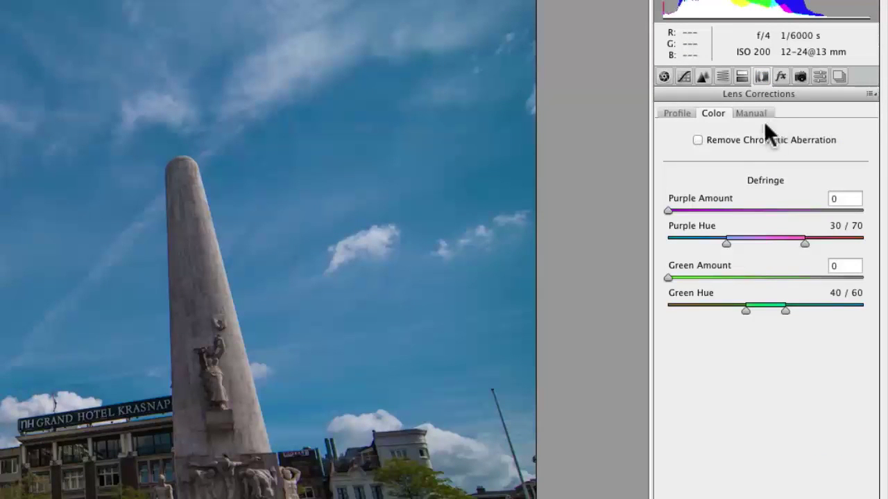
pyautogui.click(742, 111)
pyautogui.click(681, 111)
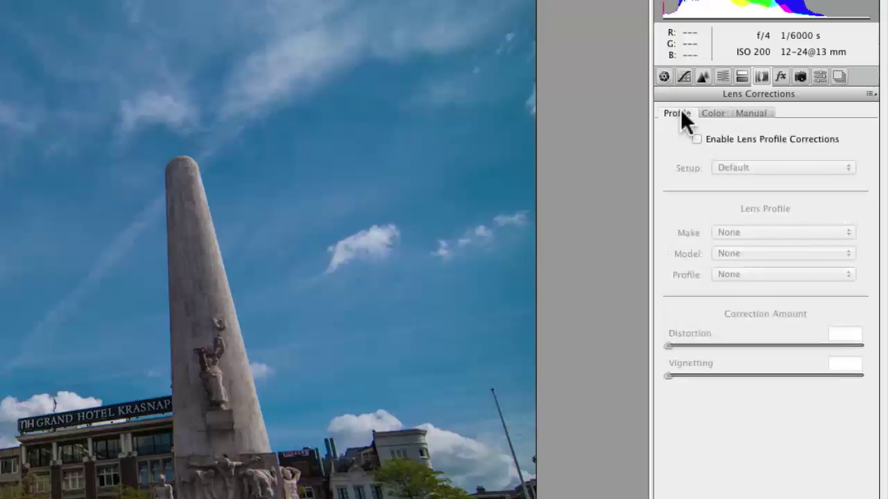
pyautogui.click(725, 137)
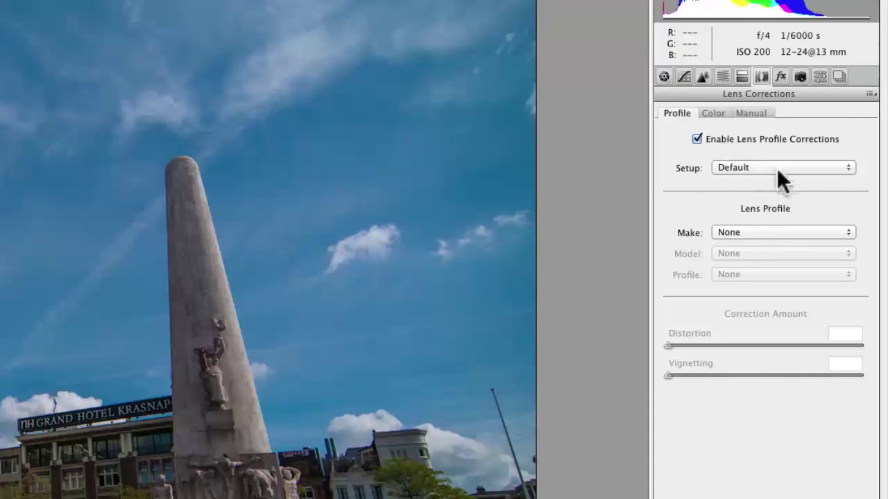
pyautogui.click(758, 232)
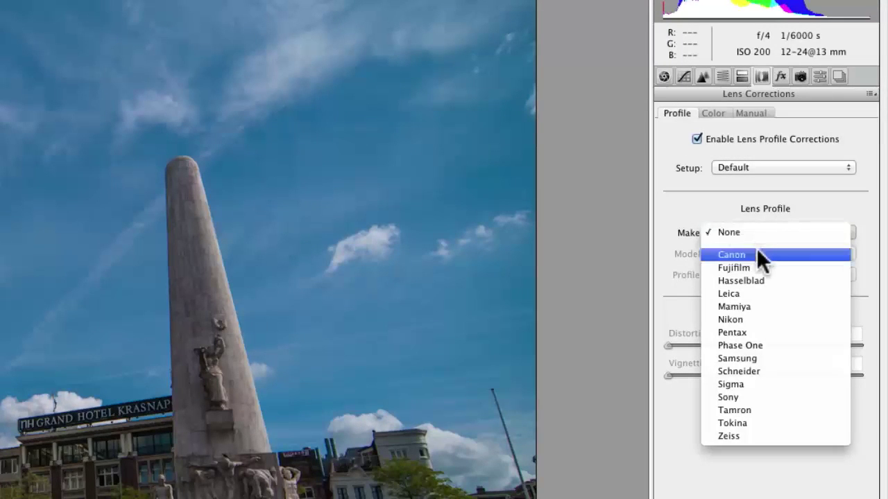
pyautogui.click(758, 255)
pyautogui.click(762, 250)
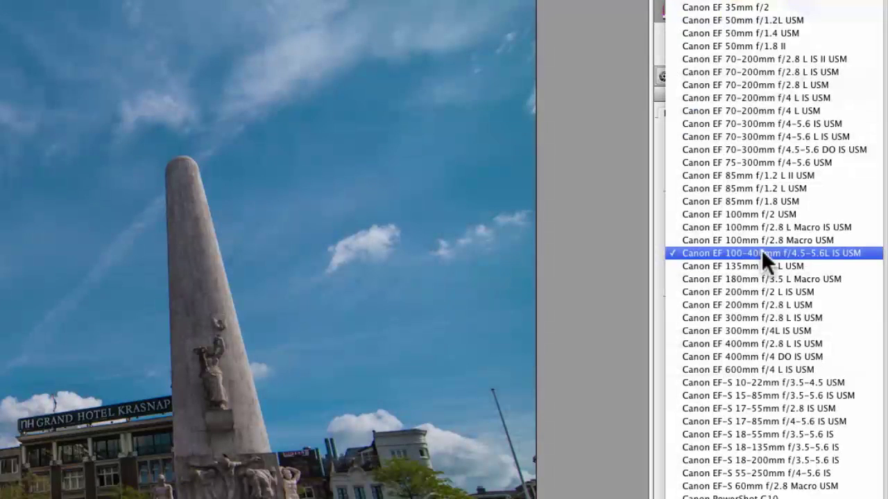
pyautogui.click(635, 254)
pyautogui.click(733, 233)
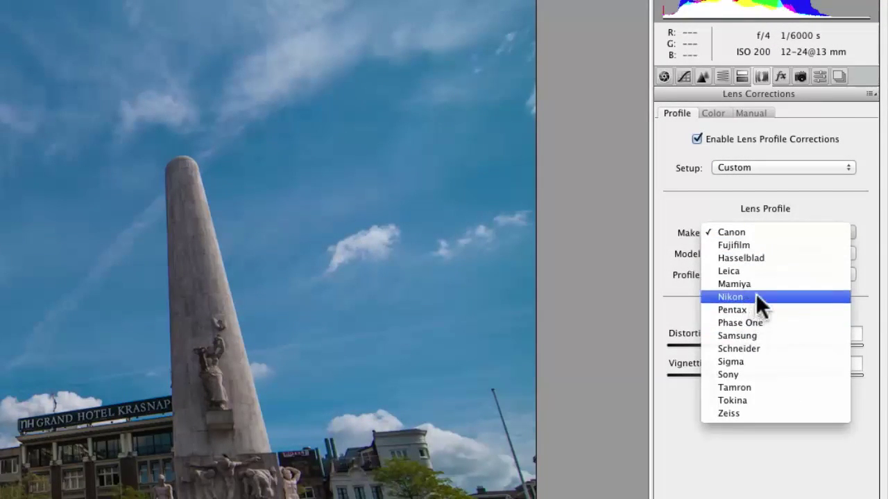
pyautogui.click(756, 294)
pyautogui.click(753, 254)
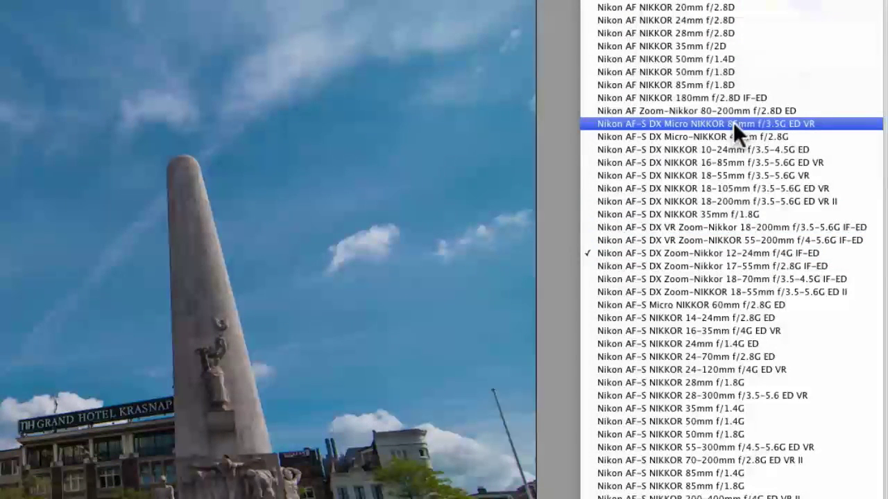
pyautogui.click(729, 46)
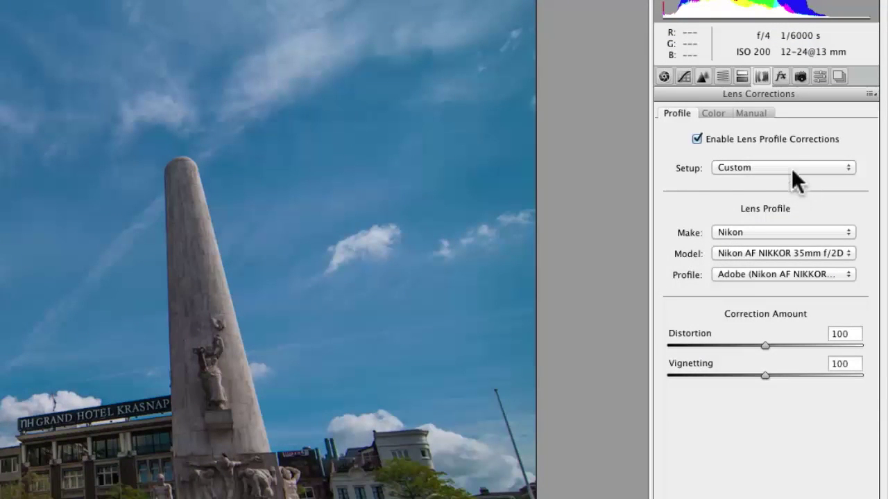
# - Add manual Distortion correction of +9 and place the photo into Shot2.psd
pyautogui.click(756, 113)
pyautogui.moveTo(779, 158); pyautogui.dragTo(772, 161)
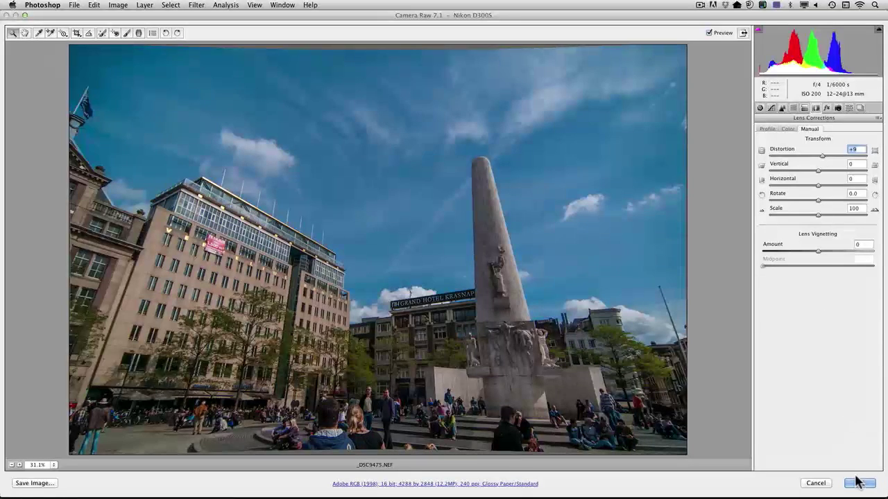
pyautogui.click(859, 484)
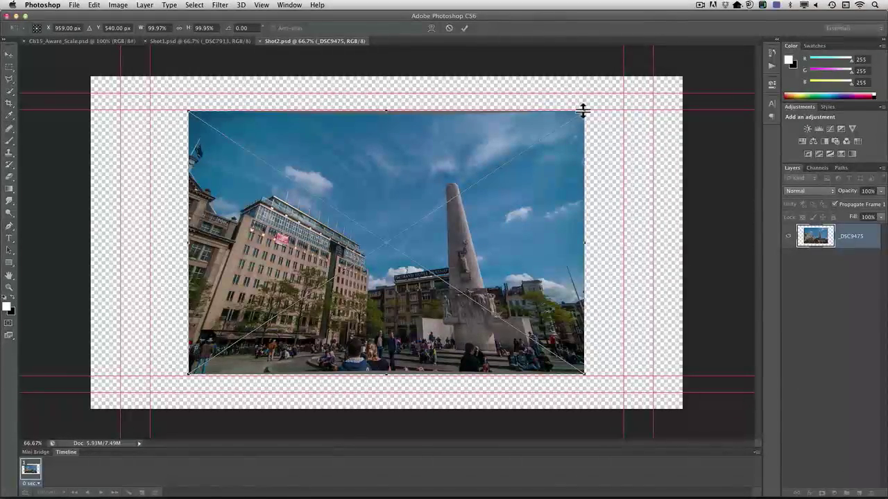
# - Scale the monument photo up from its centre to about 152% so it fills the canvas
pyautogui.moveTo(586, 109); pyautogui.dragTo(696, 60)
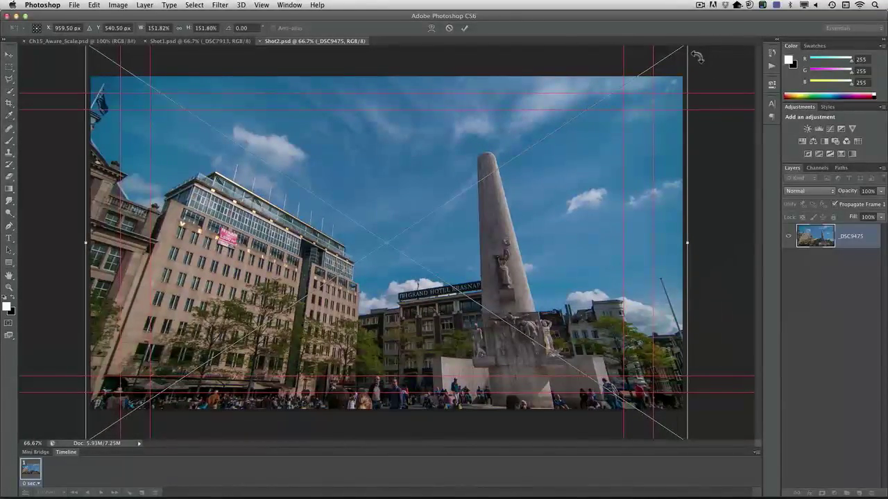
pyautogui.press('Return')
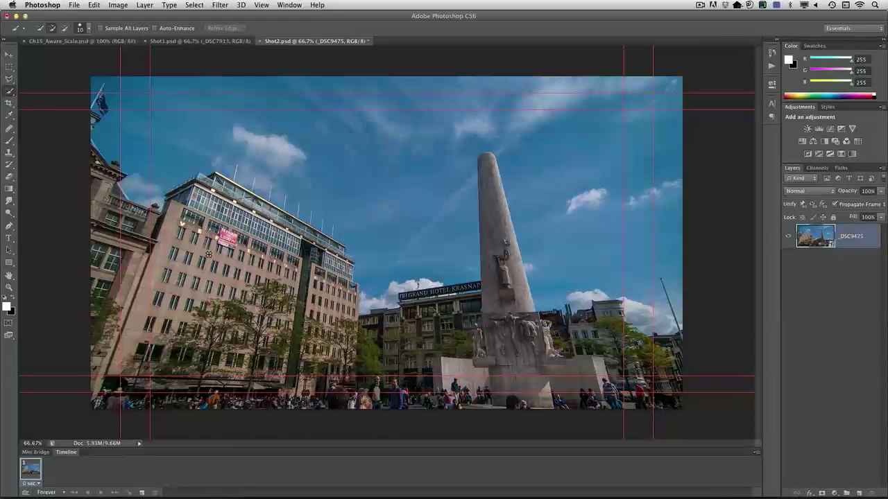
# - Open the Adaptive Wide Angle filter and draw constraint lines along the monument's edge
pyautogui.click(219, 5)
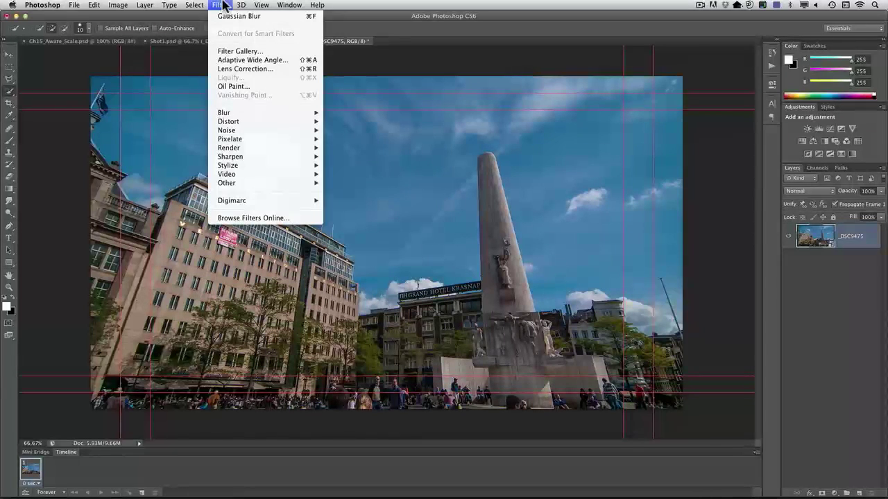
pyautogui.click(228, 60)
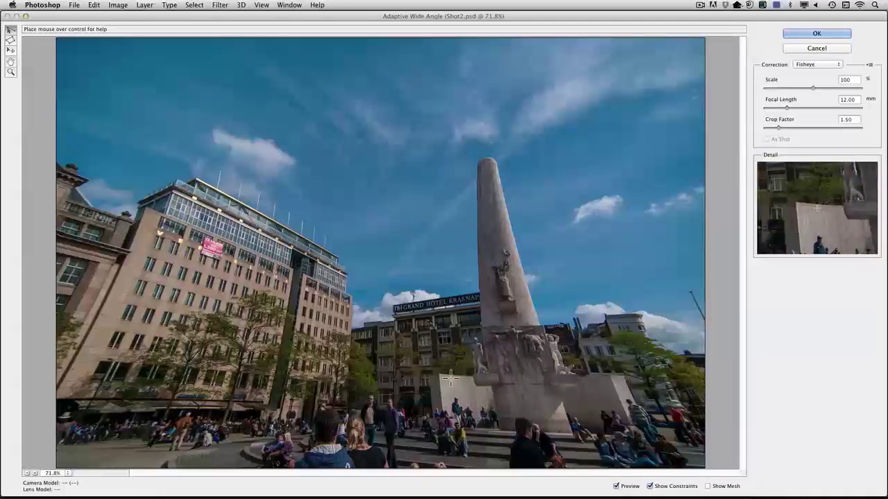
pyautogui.click(442, 414)
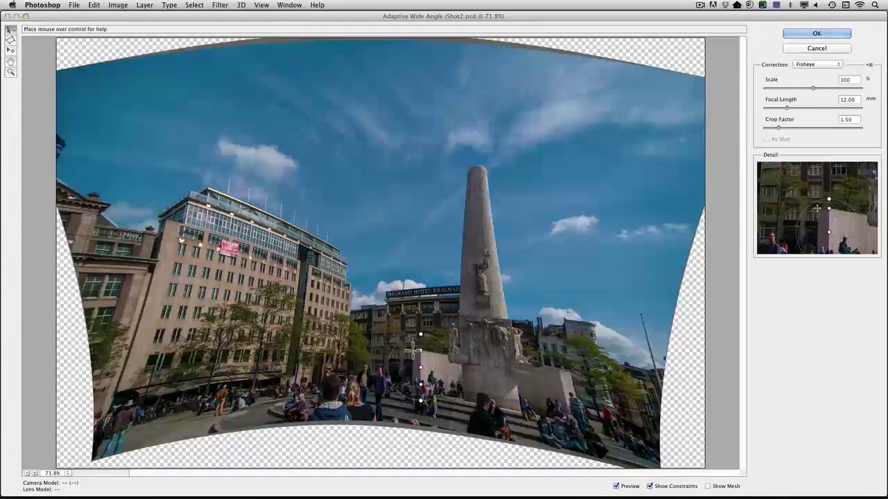
pyautogui.moveTo(413, 352); pyautogui.dragTo(413, 401)
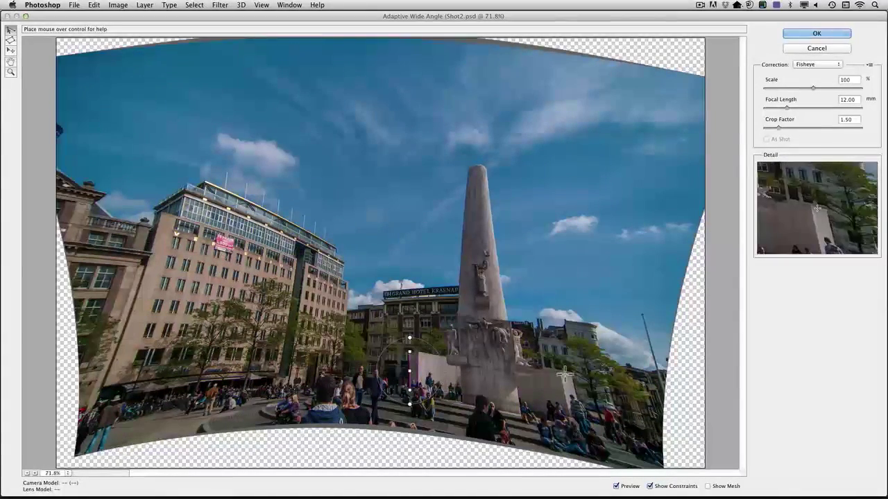
pyautogui.click(568, 424)
pyautogui.click(557, 362)
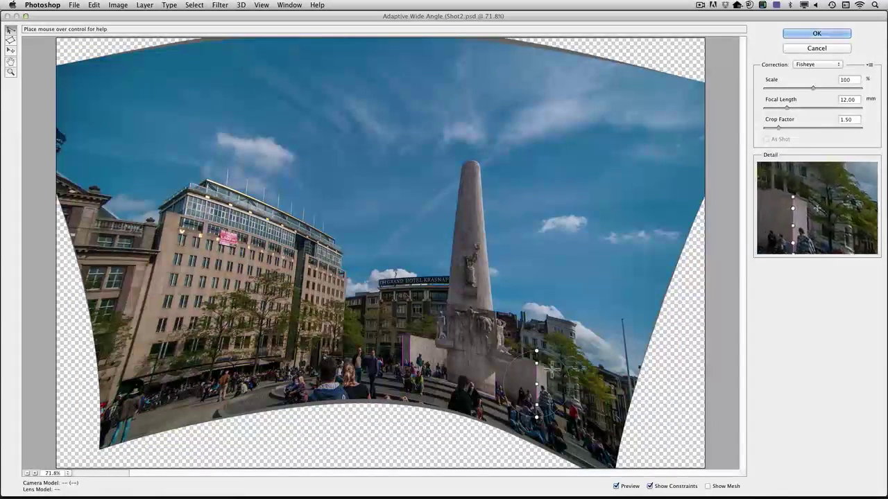
# - Add a vertical constraint on the monument's right edge and an angled constraint through the crowd
pyautogui.click(548, 409)
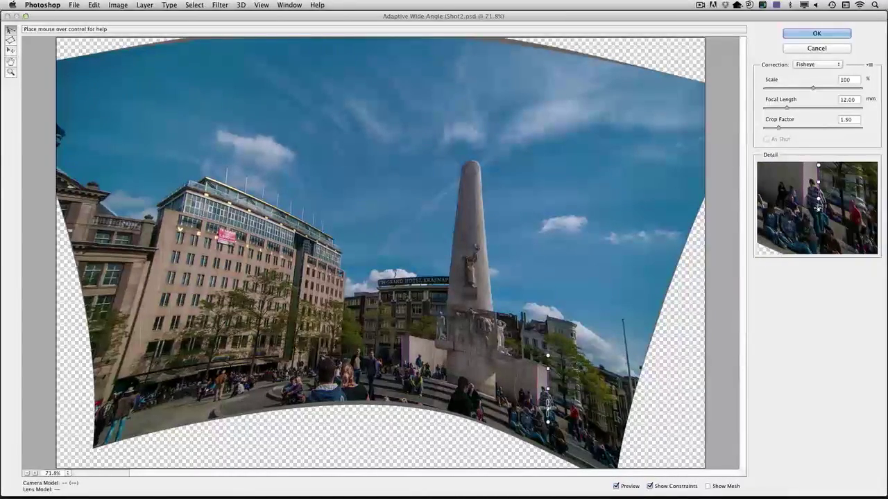
pyautogui.click(360, 380)
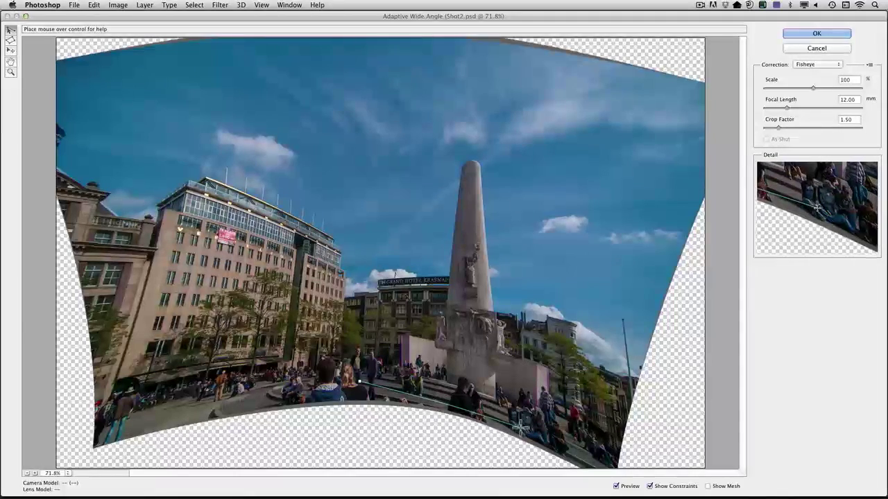
pyautogui.click(463, 405)
pyautogui.moveTo(442, 400); pyautogui.dragTo(443, 400)
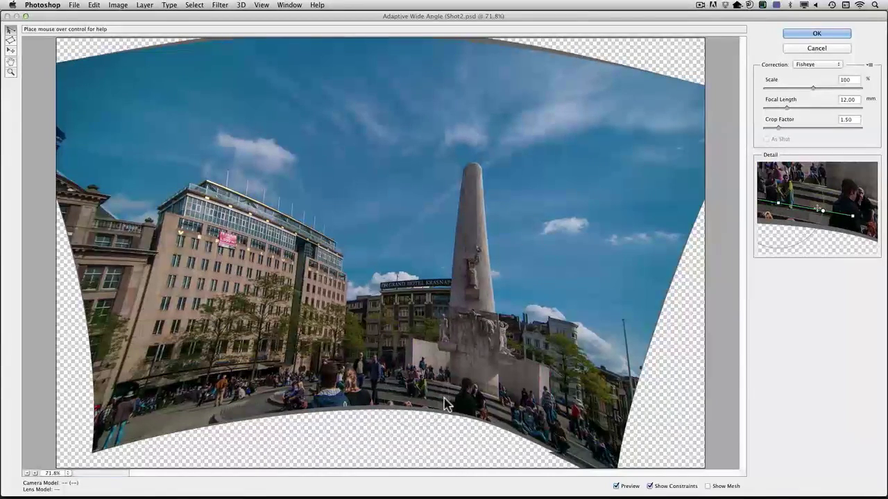
# - Add constraints along the steps and the monument's base, then refine their positions
pyautogui.click(488, 413)
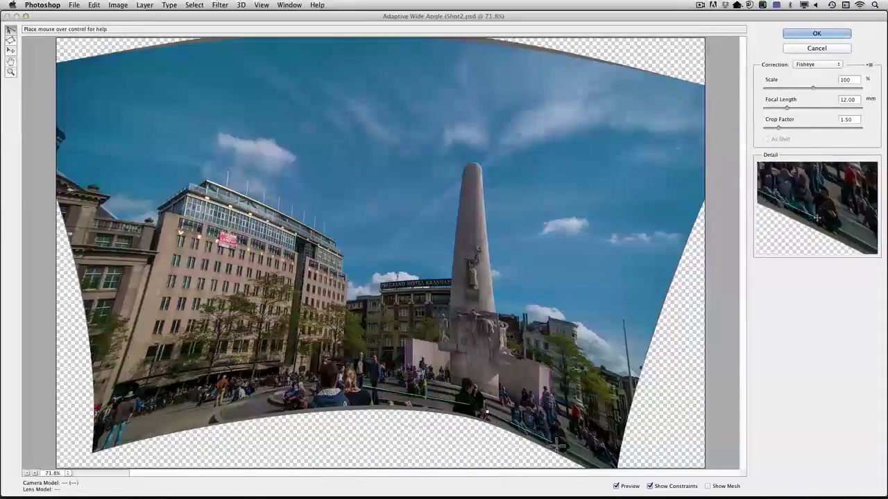
pyautogui.click(600, 464)
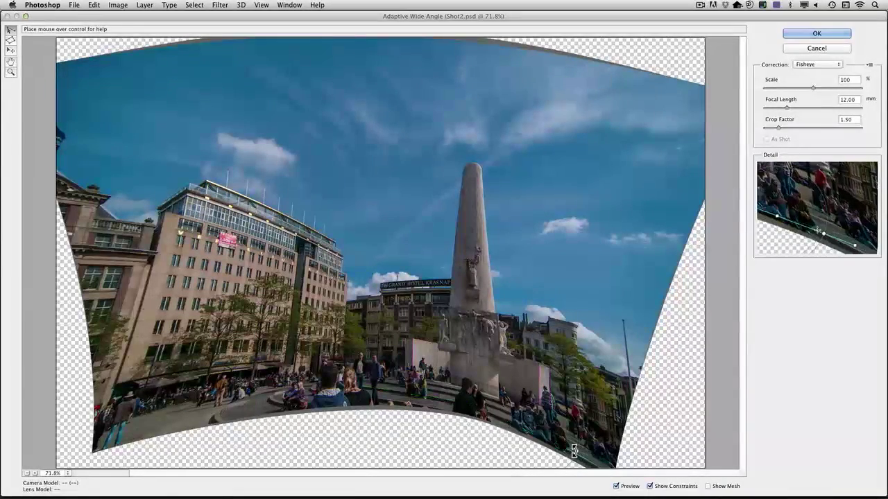
pyautogui.moveTo(575, 451); pyautogui.dragTo(579, 456)
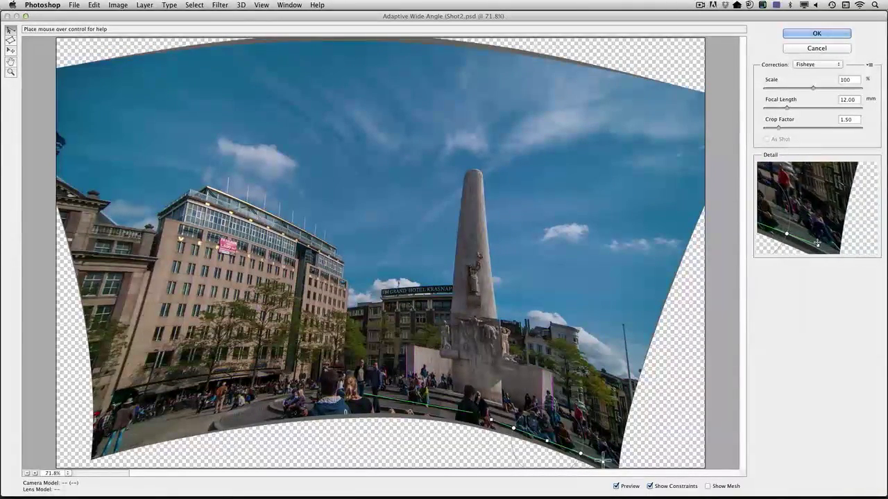
pyautogui.moveTo(602, 463); pyautogui.dragTo(605, 460)
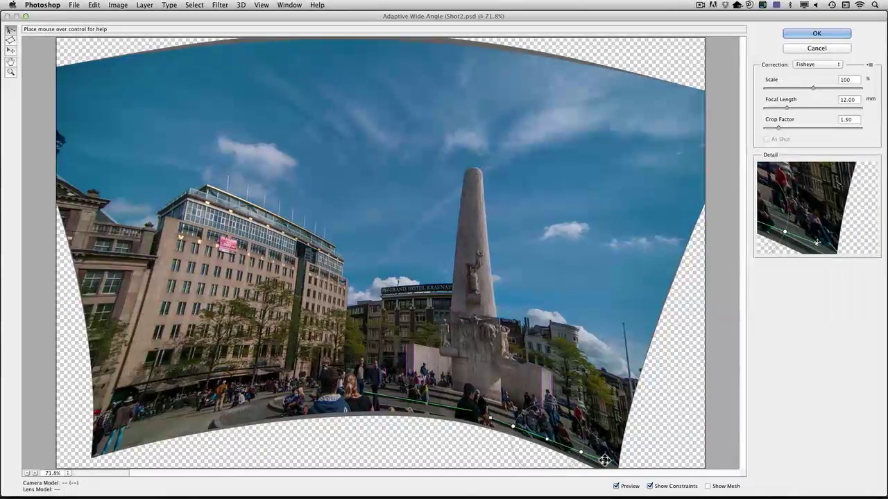
pyautogui.click(414, 344)
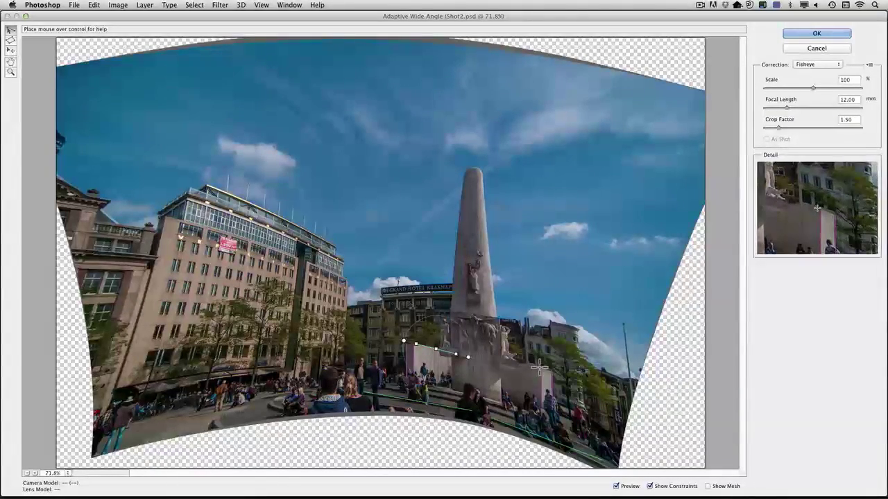
pyautogui.moveTo(416, 345); pyautogui.dragTo(506, 360)
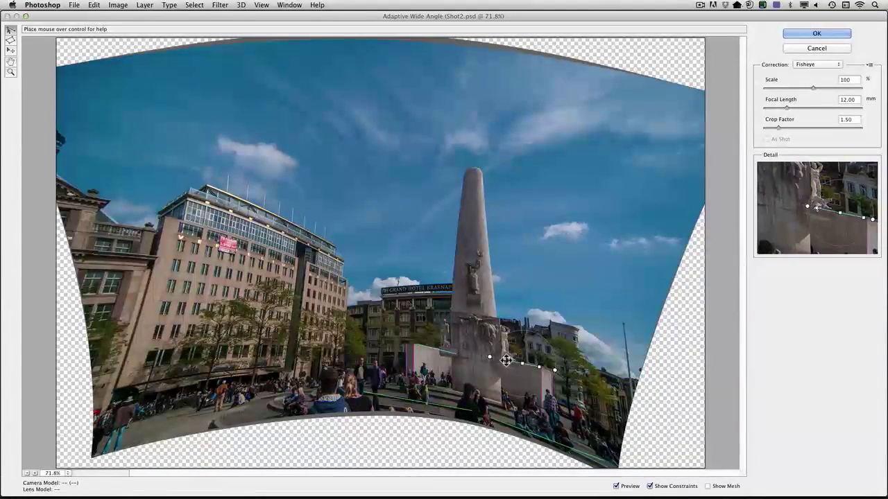
# - Constrain the building's roofline, rotate it straight, and add a vertical constraint beneath it
pyautogui.click(163, 219)
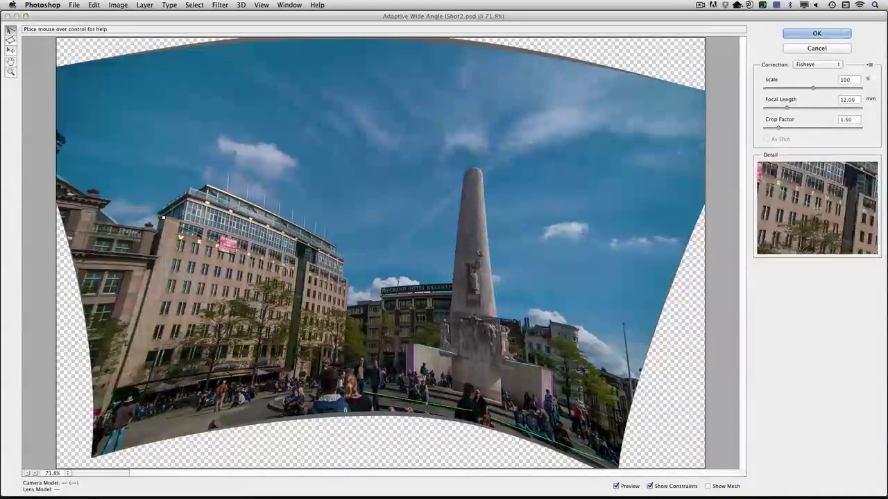
pyautogui.click(298, 256)
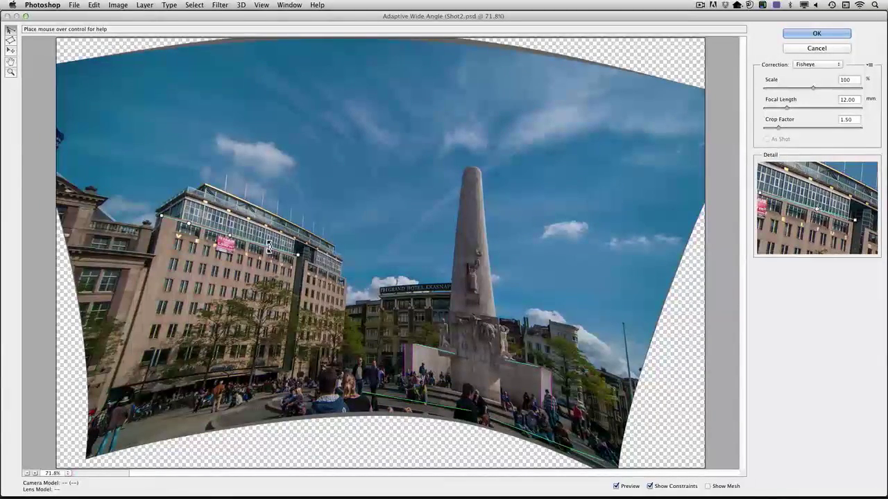
pyautogui.moveTo(269, 244); pyautogui.dragTo(270, 246)
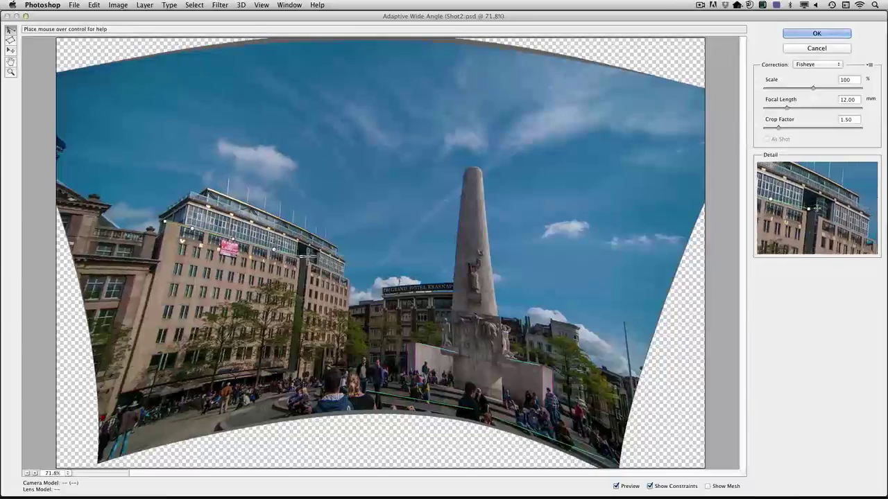
pyautogui.click(352, 280)
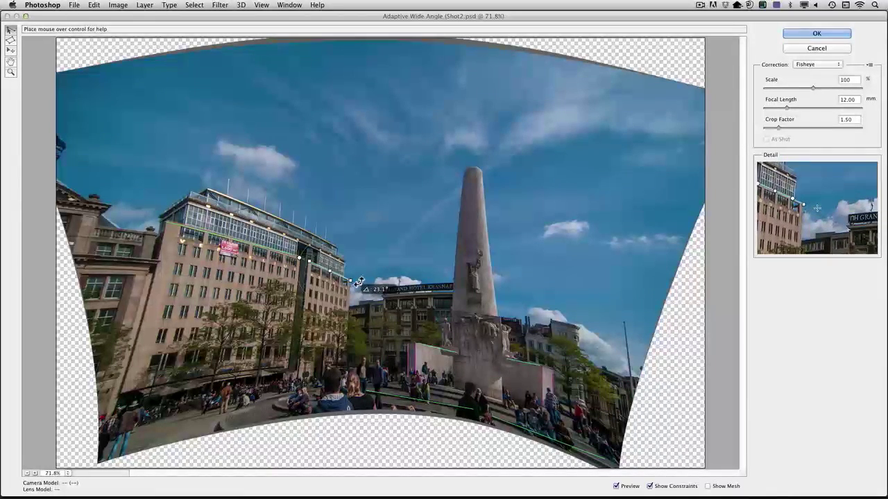
pyautogui.moveTo(359, 282); pyautogui.dragTo(358, 282)
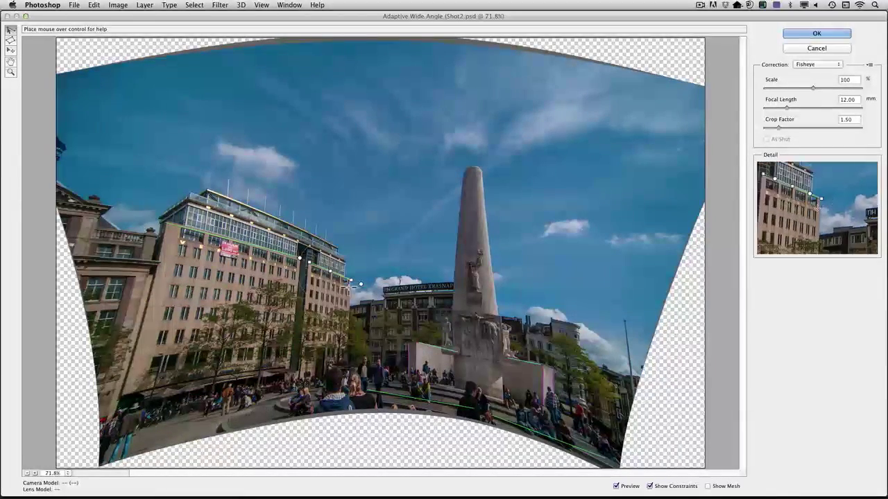
pyautogui.click(351, 286)
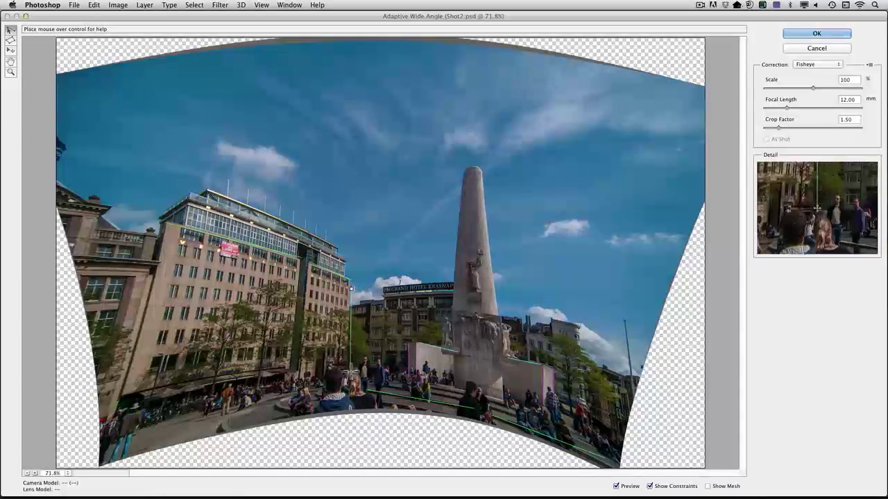
pyautogui.click(352, 371)
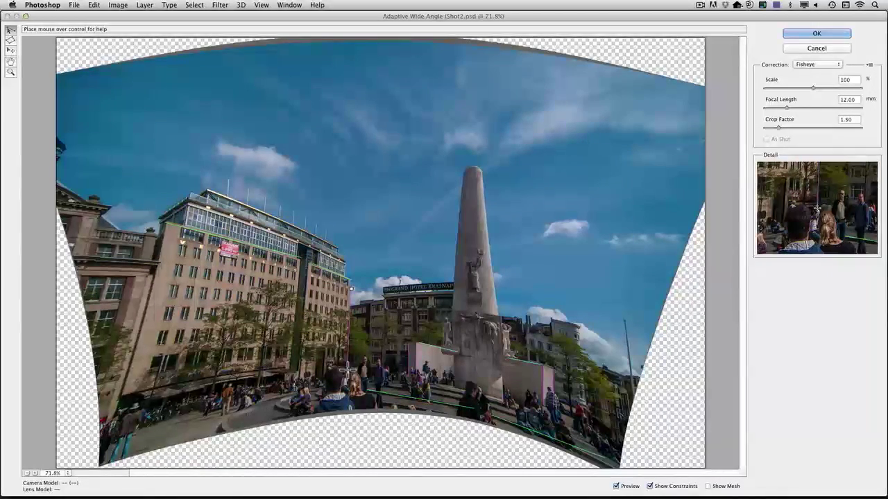
# - Constrain the left building's vertical edges, rotate them upright, and dismiss the calibration warning
pyautogui.click(305, 266)
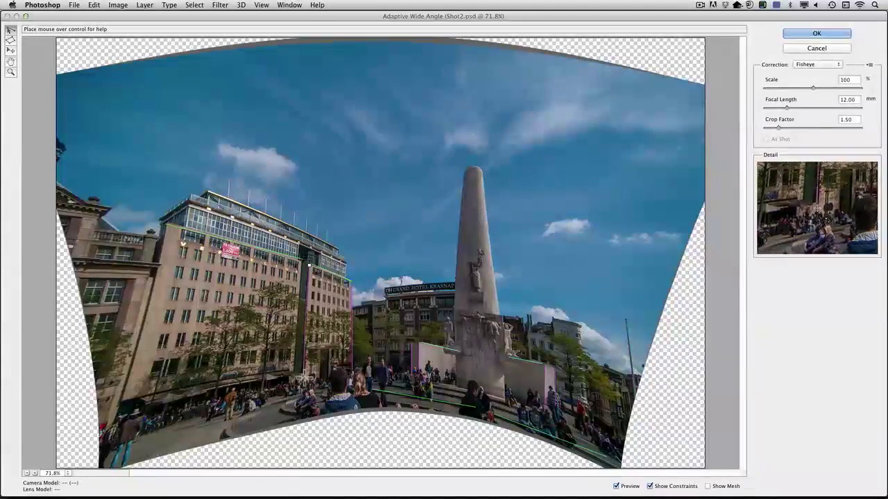
pyautogui.click(309, 376)
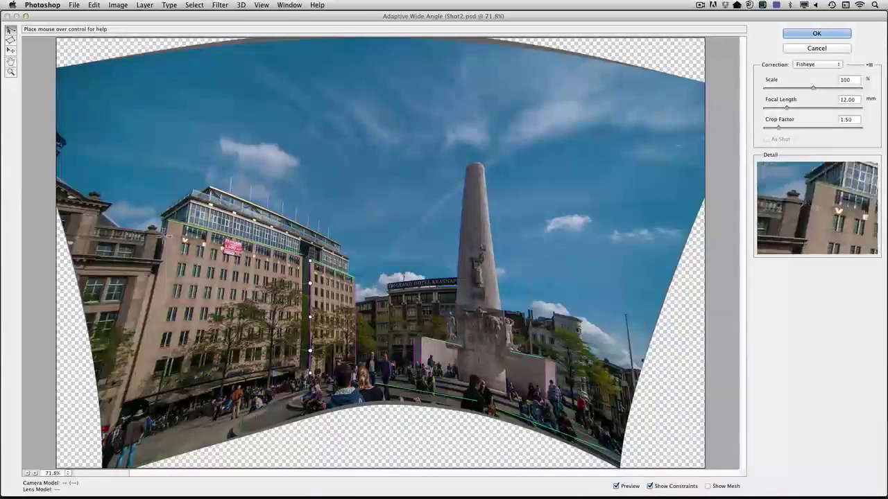
pyautogui.click(167, 222)
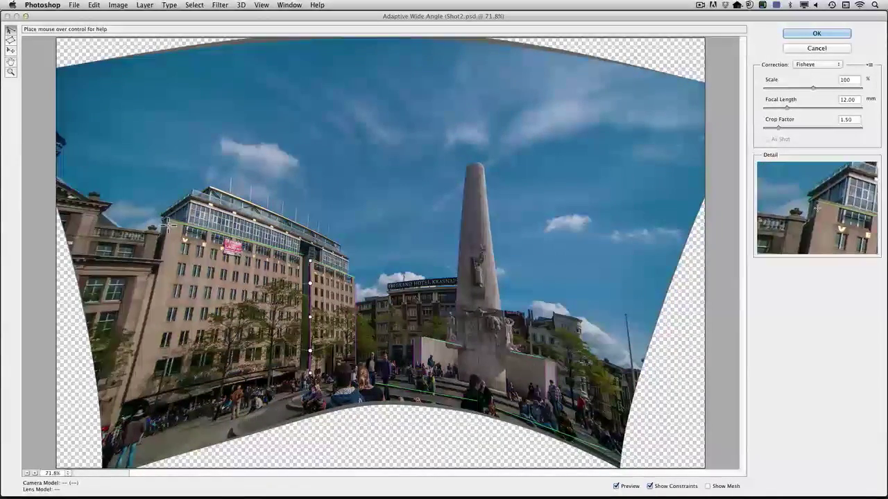
pyautogui.click(123, 401)
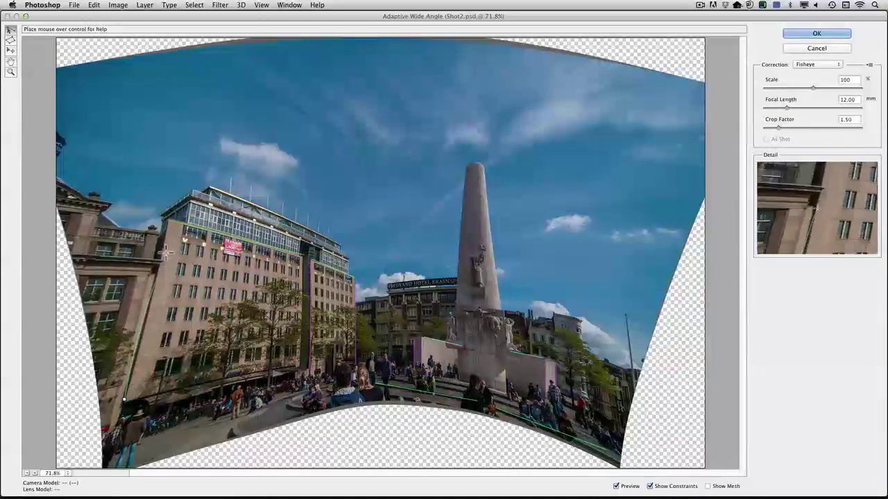
pyautogui.click(166, 230)
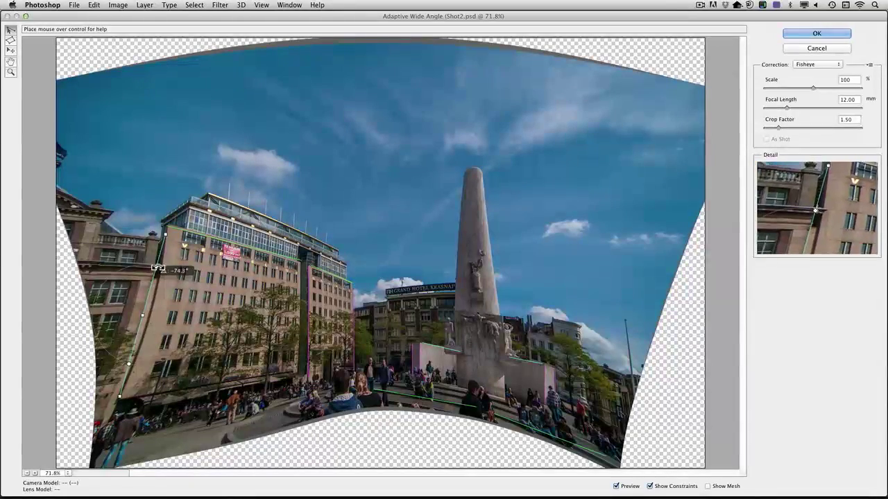
pyautogui.moveTo(160, 269); pyautogui.dragTo(156, 271)
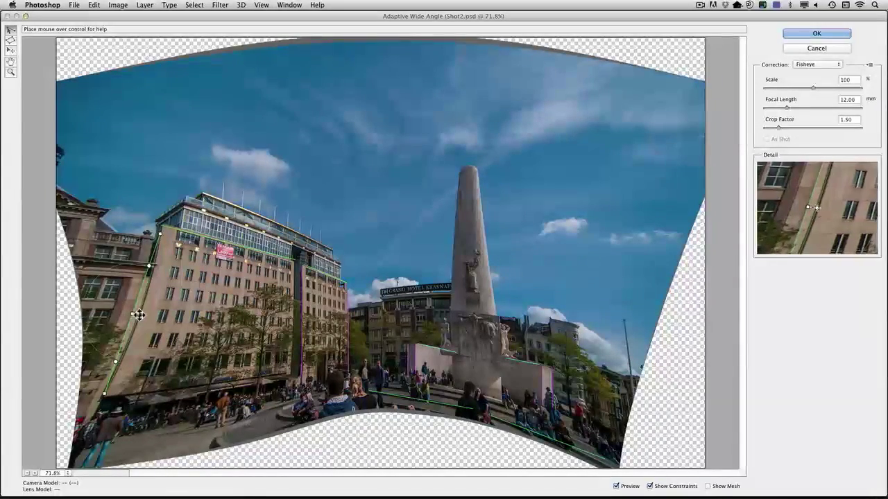
pyautogui.click(139, 315)
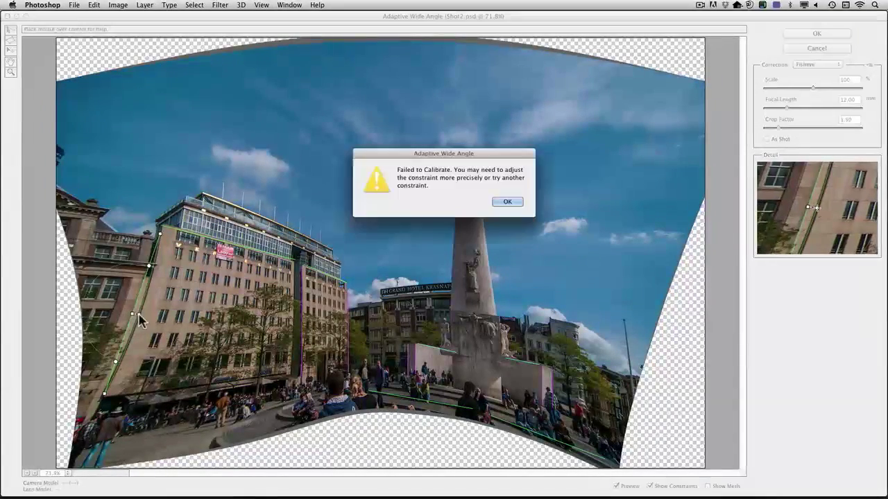
pyautogui.click(507, 202)
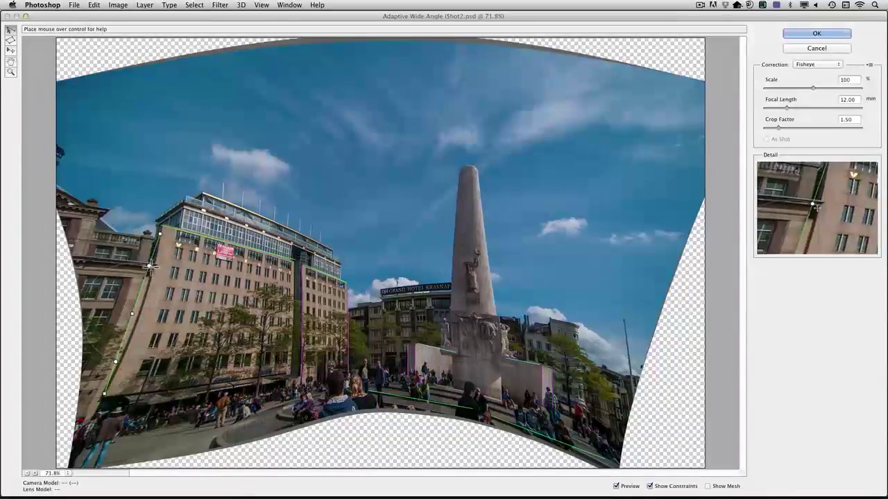
# - Set Focal Length to 25.07 mm and add two horizontal constraints across the left building
pyautogui.moveTo(149, 269); pyautogui.dragTo(144, 316)
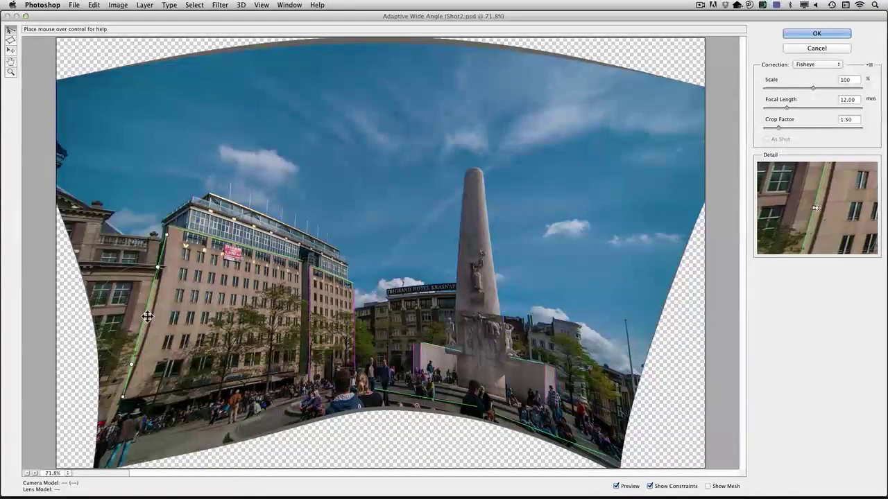
pyautogui.moveTo(147, 316); pyautogui.dragTo(147, 320)
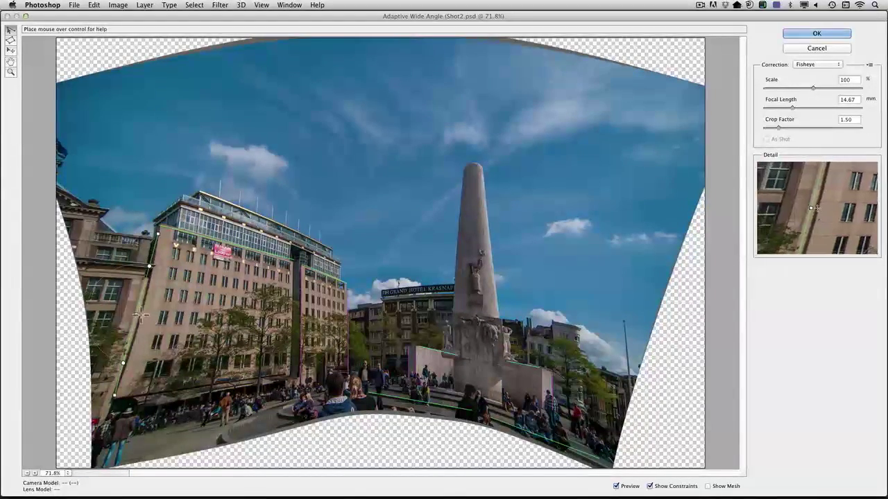
pyautogui.moveTo(140, 316); pyautogui.dragTo(144, 312)
pyautogui.click(145, 313)
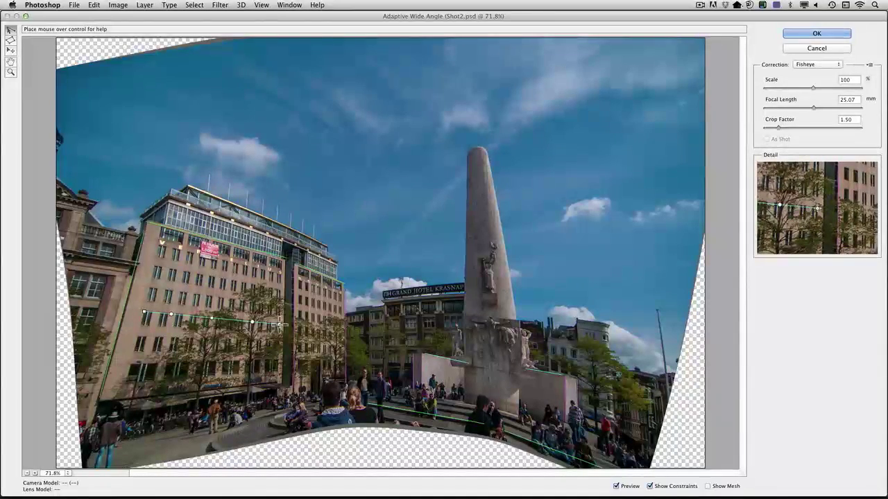
pyautogui.click(279, 324)
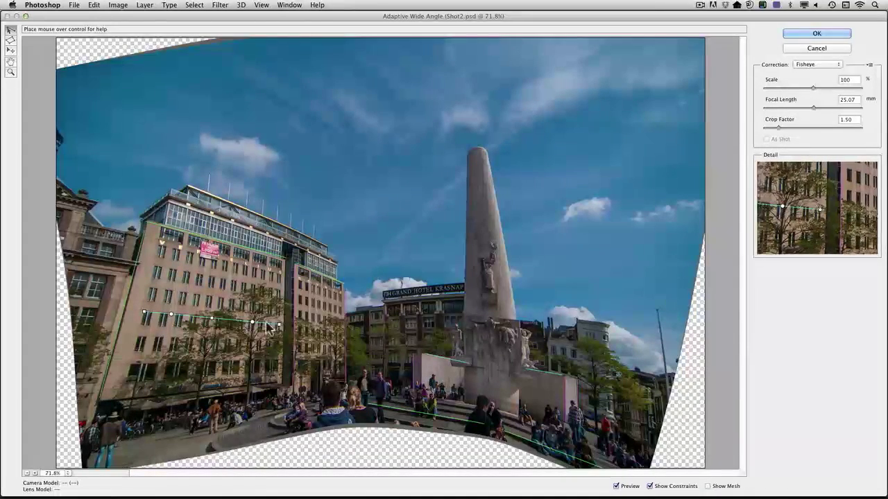
pyautogui.click(104, 401)
pyautogui.click(275, 381)
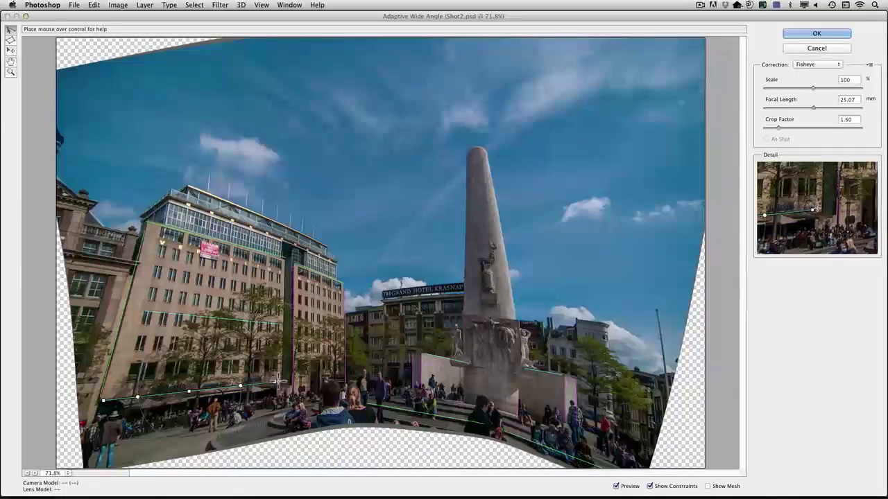
# - Add constraints along the hotel sign and down both edges of the monument
pyautogui.click(381, 300)
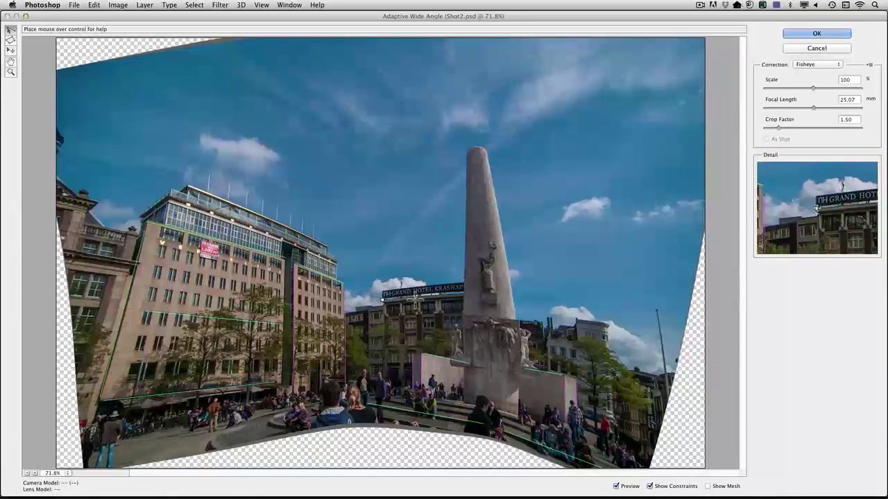
pyautogui.click(463, 294)
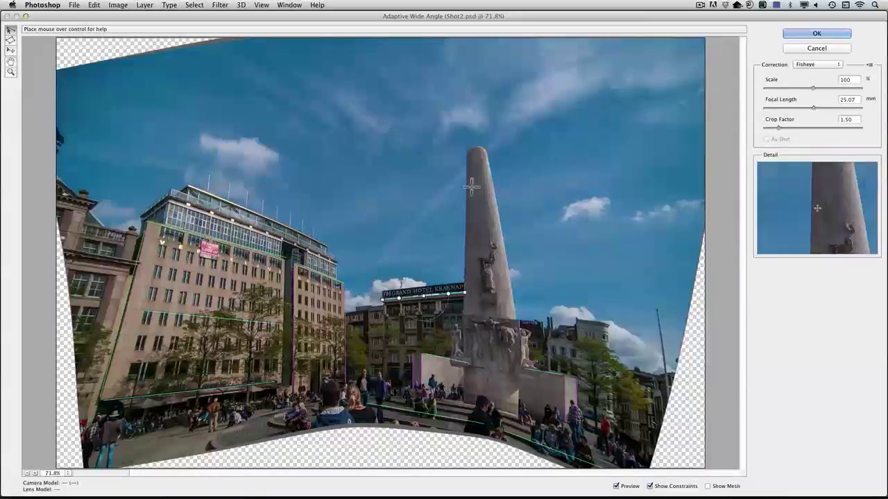
pyautogui.click(466, 157)
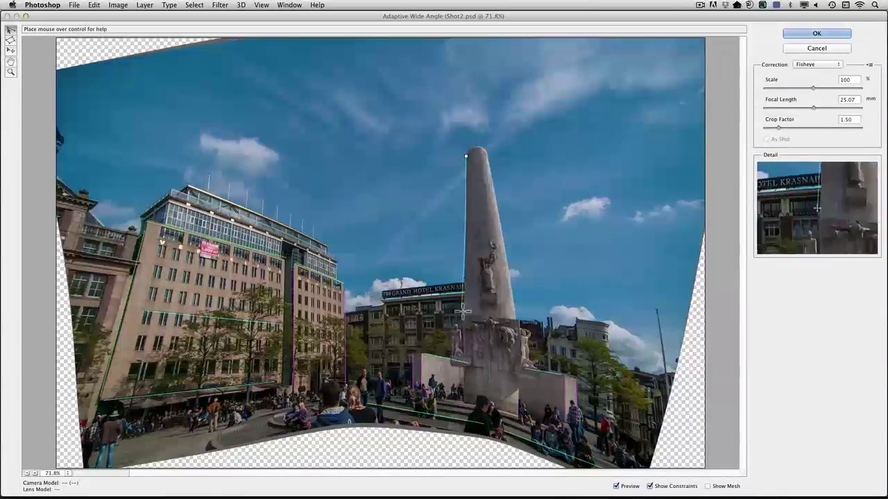
pyautogui.click(465, 283)
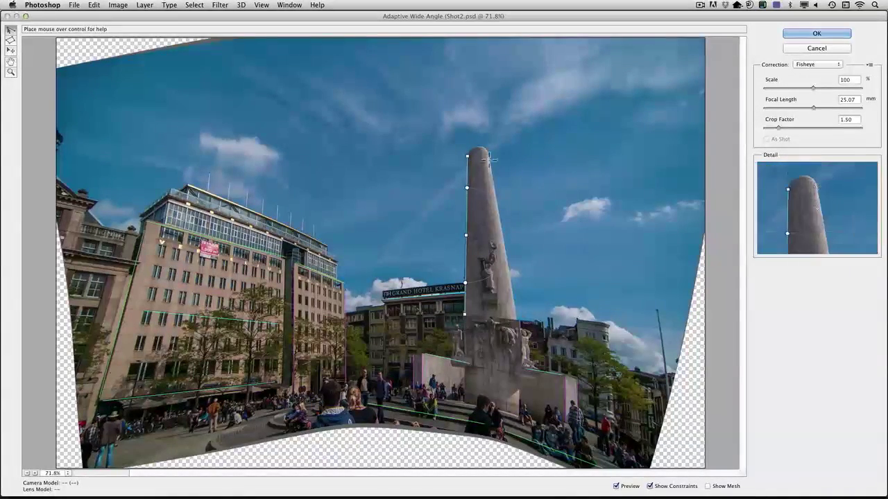
pyautogui.click(516, 317)
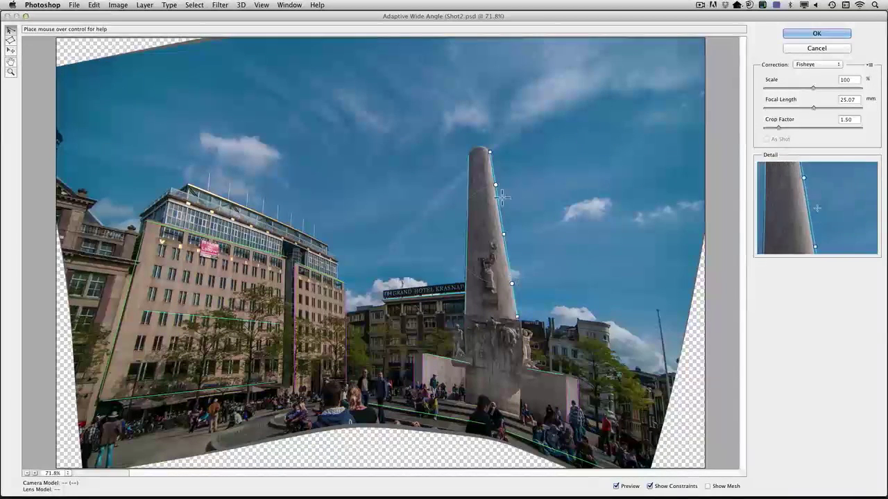
pyautogui.moveTo(496, 187); pyautogui.dragTo(495, 186)
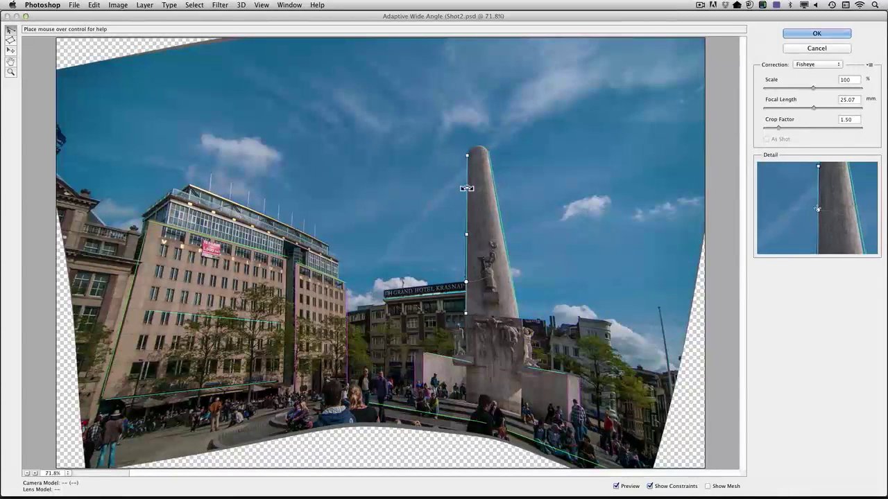
# - Fine-tune the monument's left-edge and the building's vertical constraints to straighten them
pyautogui.moveTo(467, 188); pyautogui.dragTo(469, 186)
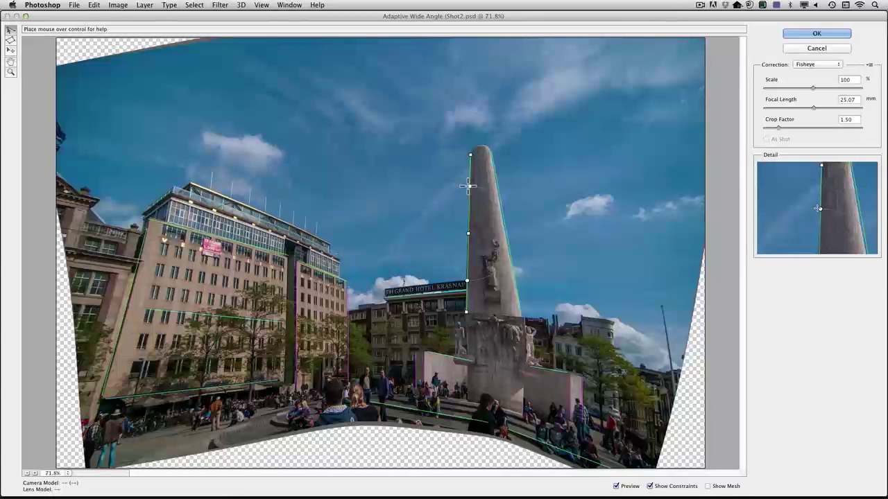
pyautogui.click(297, 302)
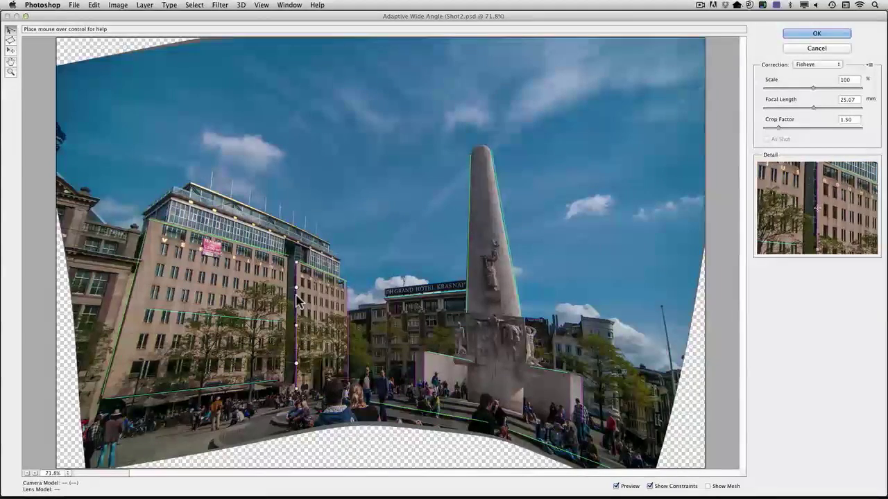
pyautogui.moveTo(297, 287); pyautogui.dragTo(296, 287)
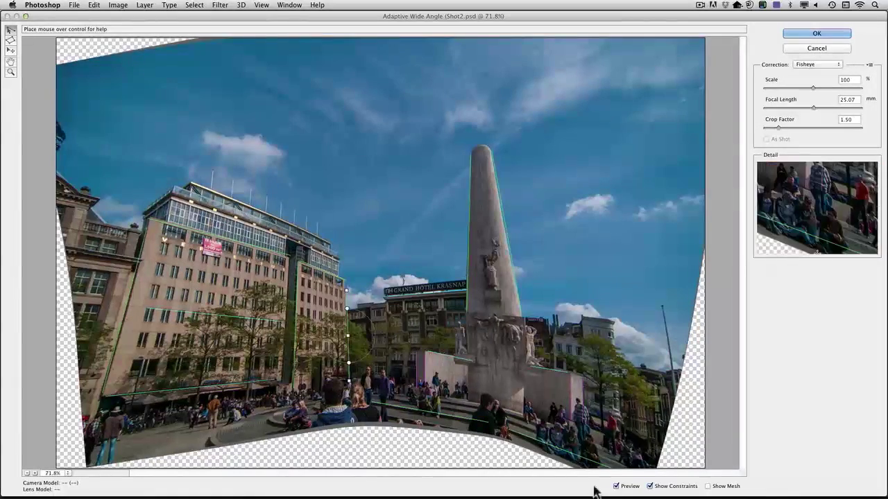
# - Compare the corrected and original previews, then apply the Adaptive Wide Angle correction
pyautogui.click(616, 486)
pyautogui.click(616, 486)
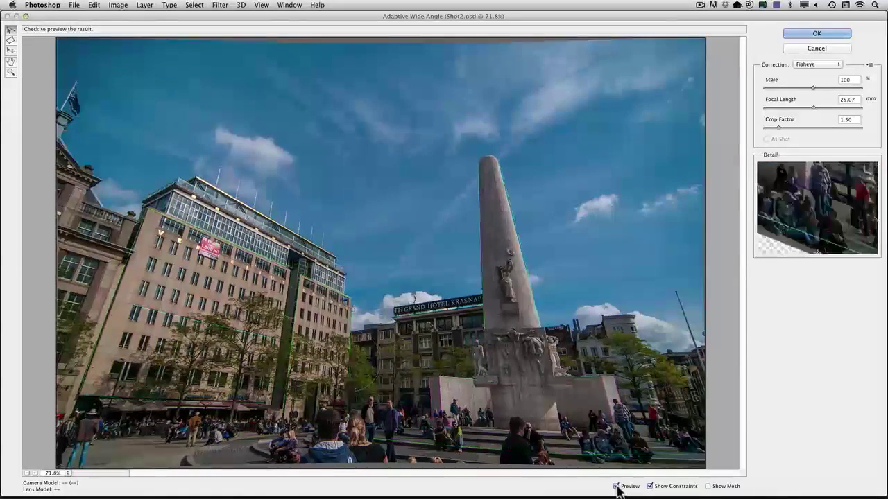
pyautogui.click(616, 487)
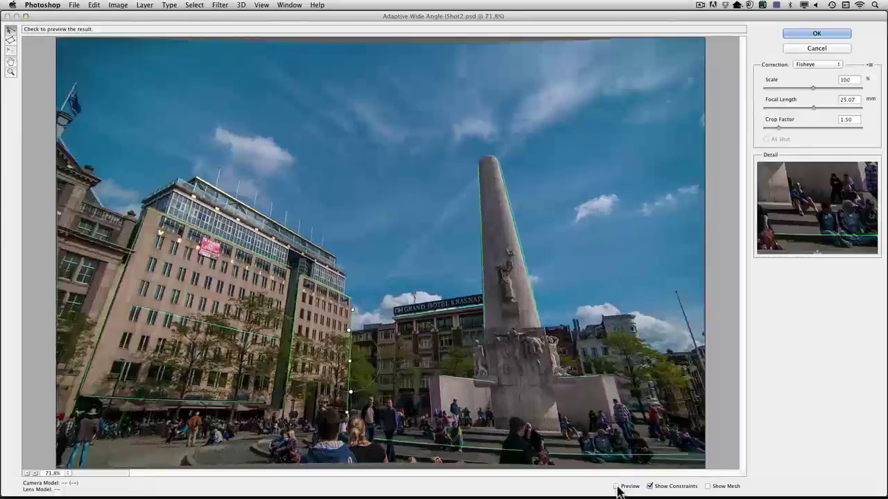
pyautogui.click(616, 486)
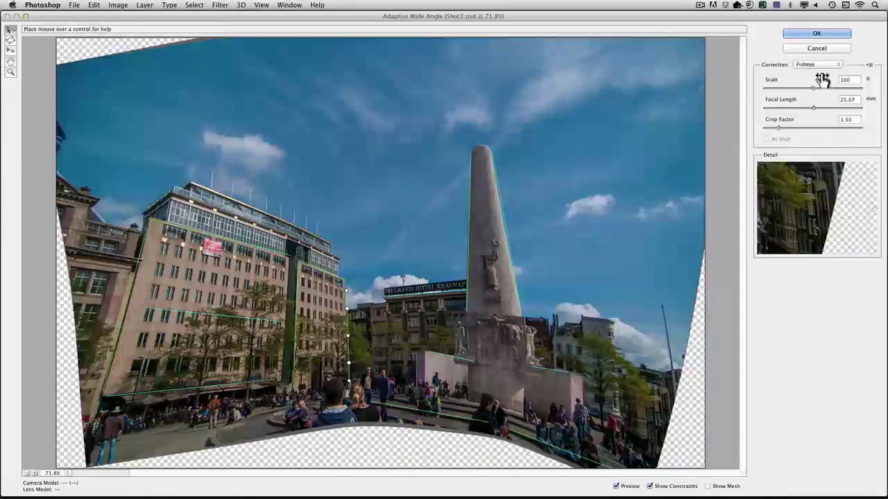
pyautogui.click(823, 33)
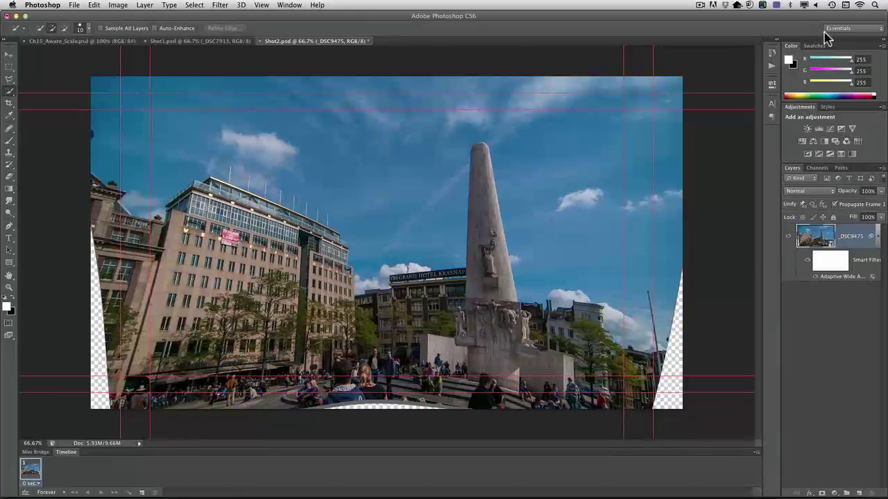
# - Enlarge the corrected monument layer from its centre to 175.74% past the smart filter warning
pyautogui.press('super+t')
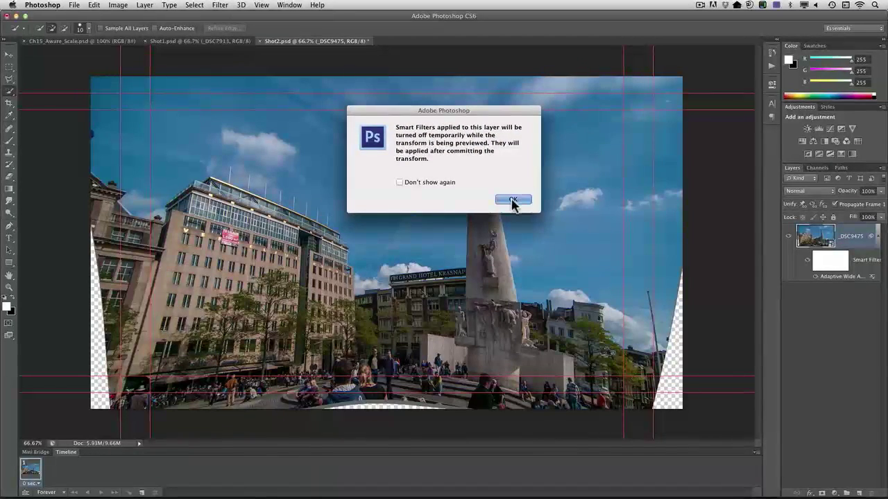
pyautogui.click(511, 201)
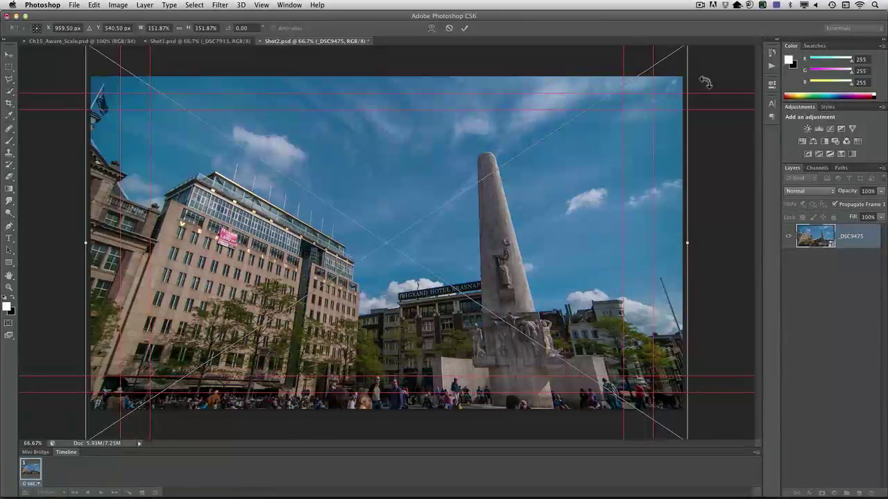
pyautogui.press('super+minus')
pyautogui.press('super+minus')
pyautogui.press('super+minus')
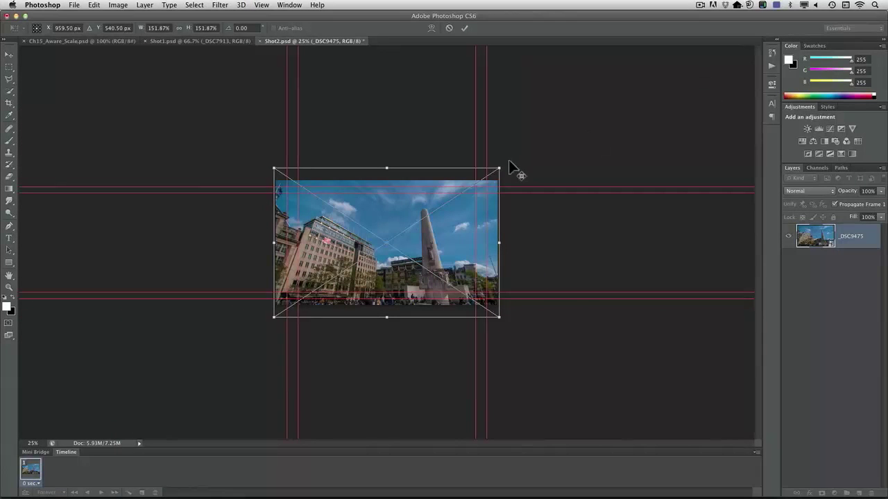
pyautogui.moveTo(501, 167); pyautogui.dragTo(517, 155)
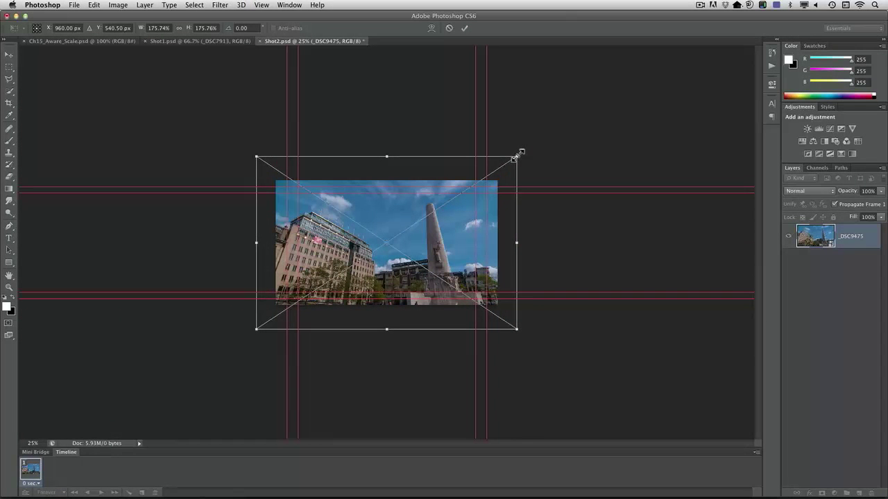
pyautogui.press('Return')
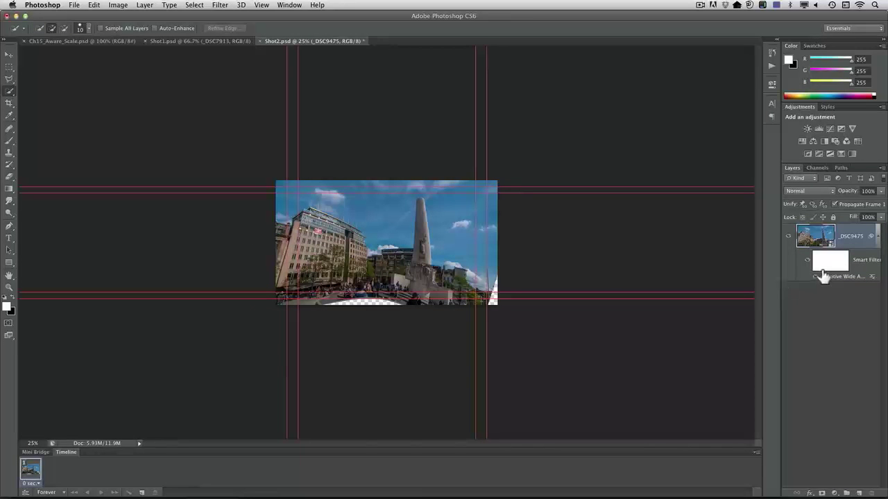
# - Raise the Adaptive Wide Angle smart filter's Scale to 114% to push out the transparent edges
pyautogui.doubleClick(844, 276)
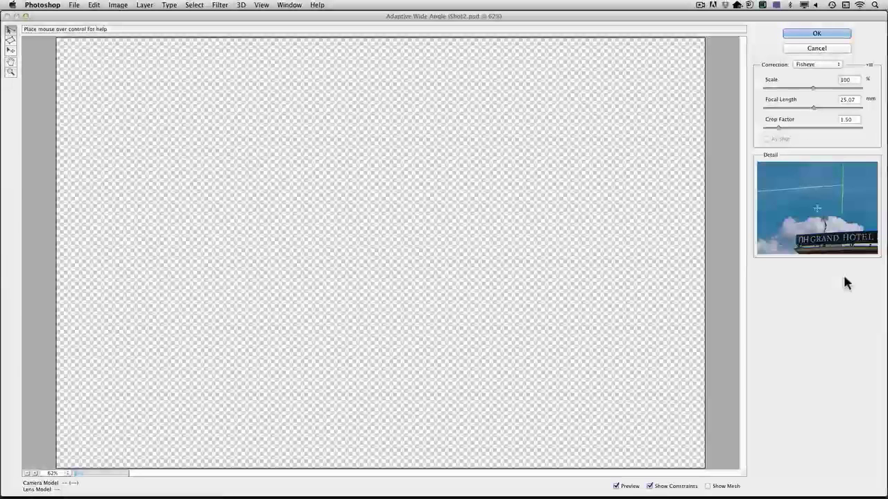
pyautogui.moveTo(817, 91); pyautogui.dragTo(826, 88)
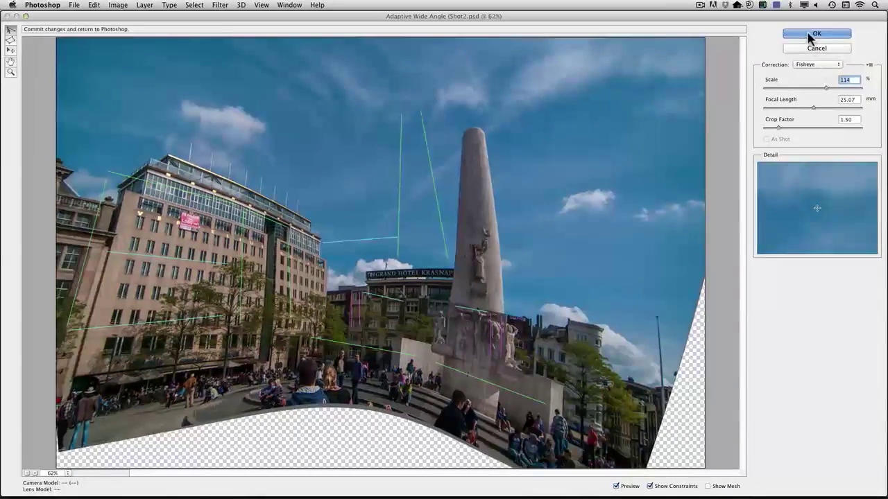
pyautogui.click(810, 38)
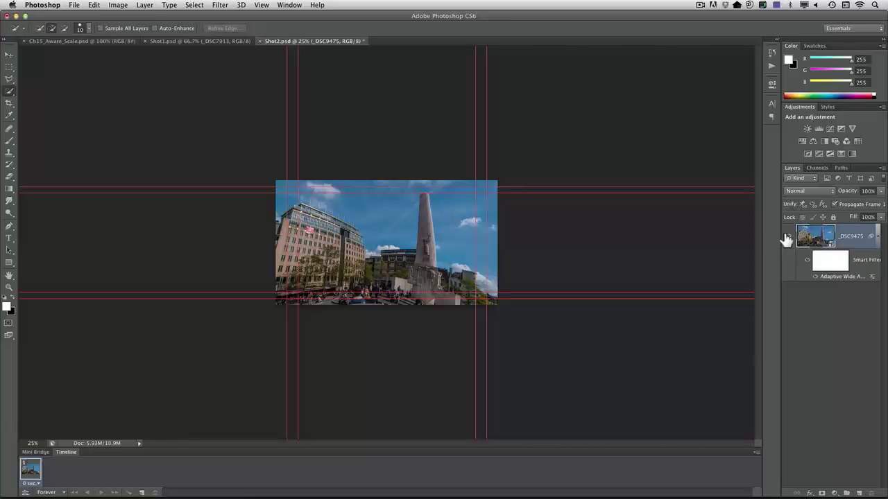
pyautogui.moveTo(797, 240); pyautogui.dragTo(808, 239)
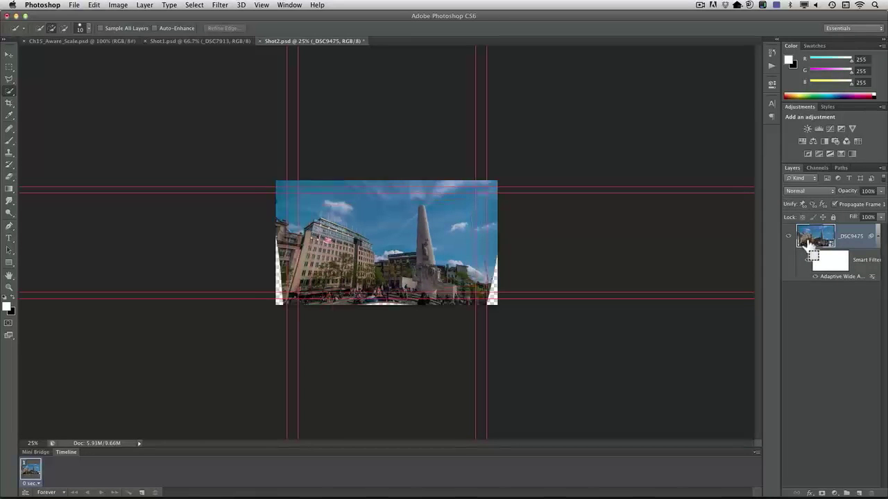
pyautogui.moveTo(807, 239); pyautogui.dragTo(819, 242)
# - Recommit the layer transform and increase the Adaptive Wide Angle filter's Scale again
pyautogui.press('super+t')
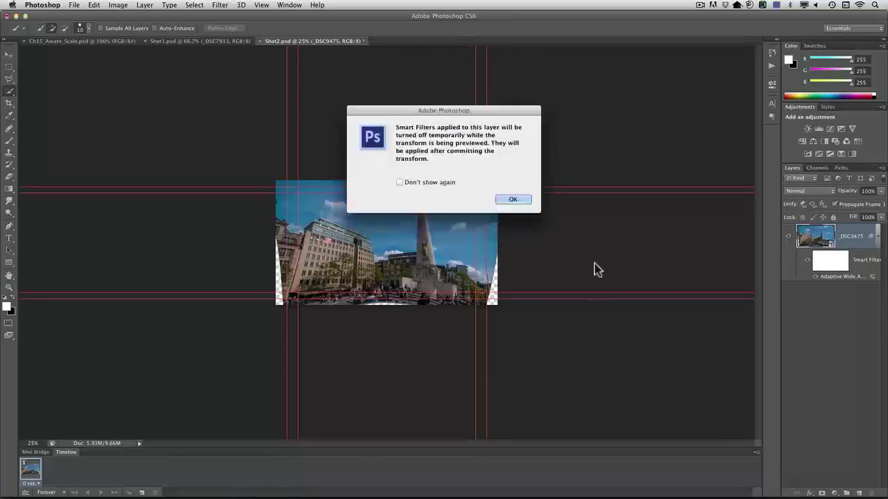
pyautogui.click(525, 199)
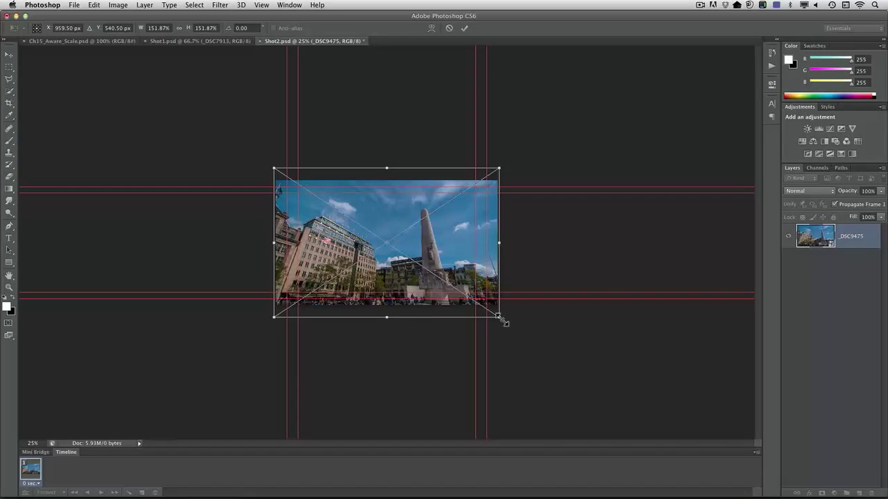
pyautogui.press('Return')
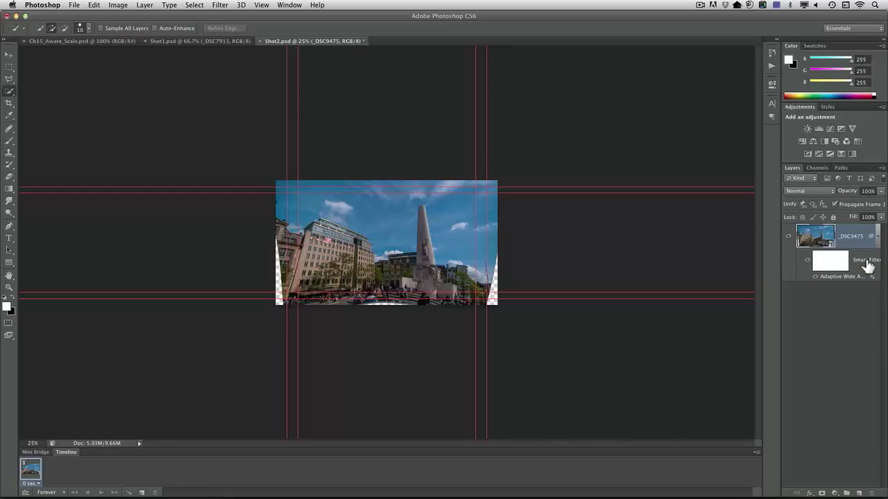
pyautogui.doubleClick(837, 277)
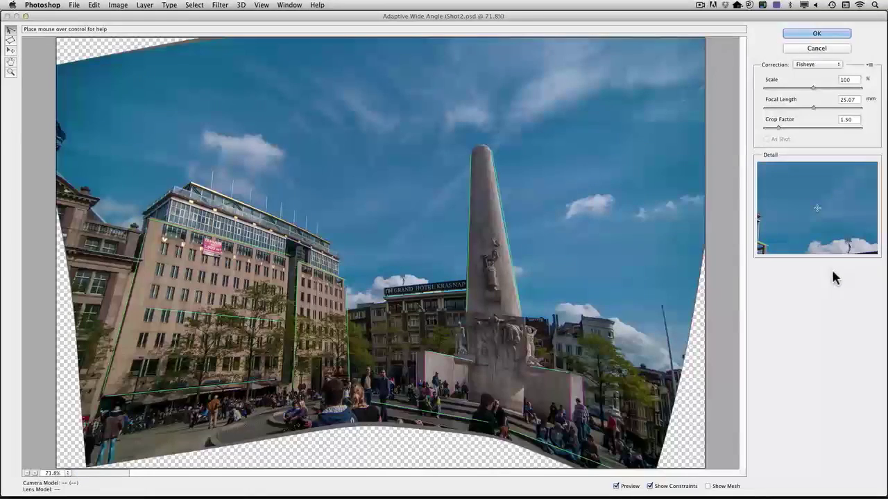
pyautogui.moveTo(812, 88); pyautogui.dragTo(833, 87)
pyautogui.click(819, 34)
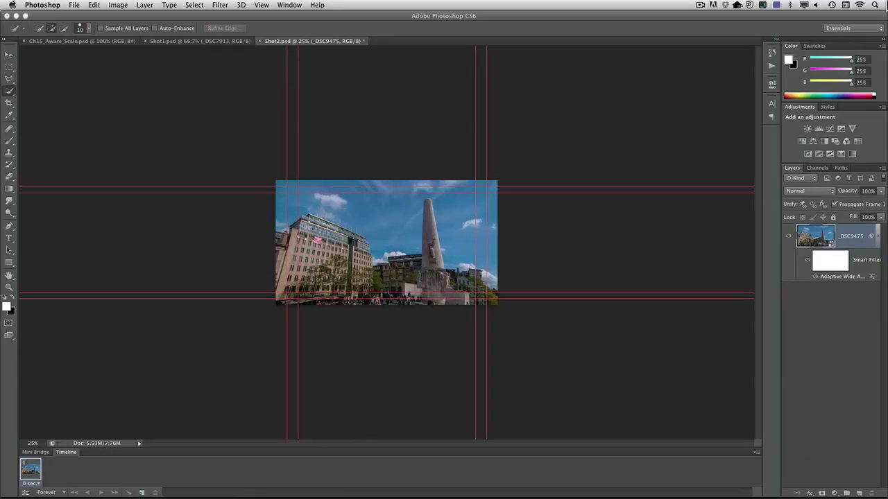
# - Close Shot2.psd, saving the changes over the disk copy
pyautogui.press('super+w')
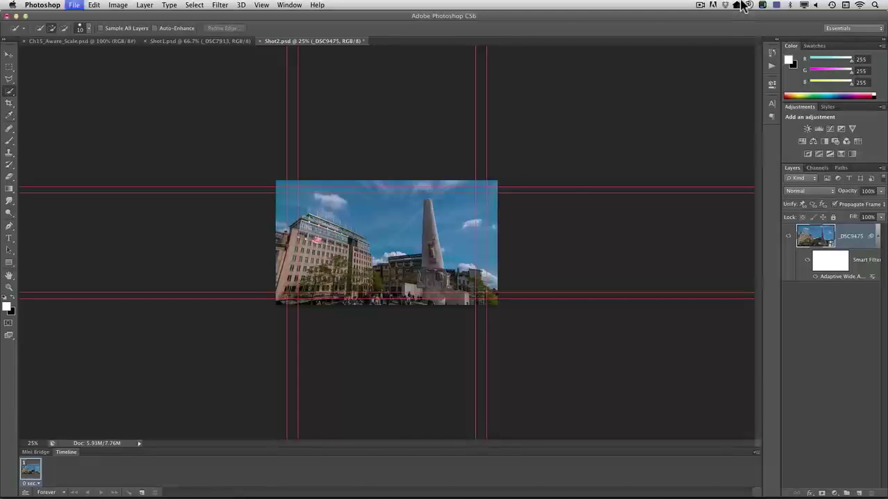
pyautogui.press('Return')
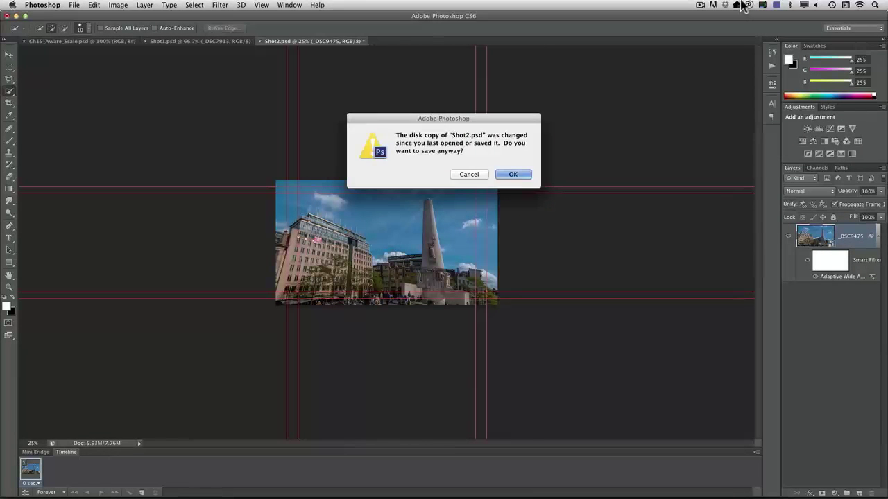
pyautogui.press('Return')
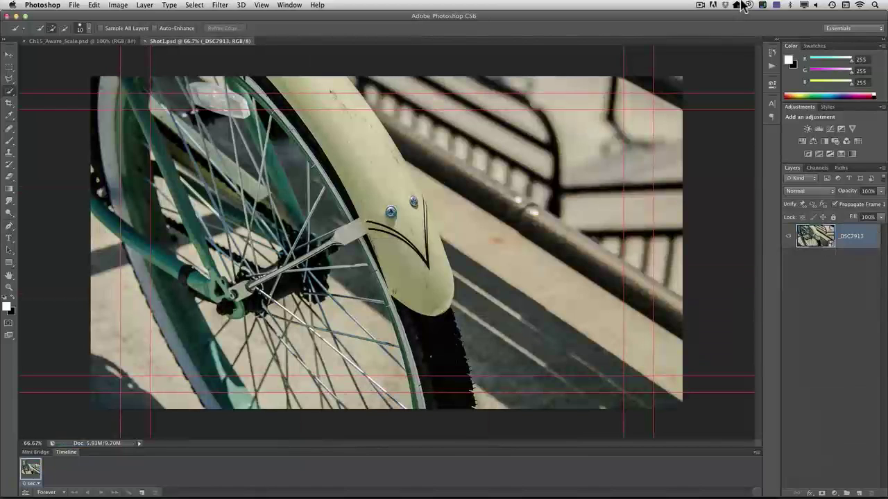
pyautogui.press('super+Tab')
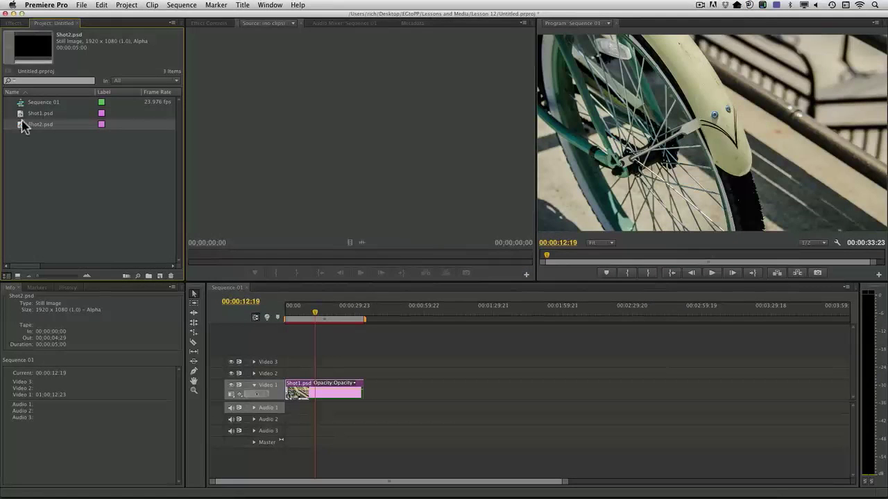
# - Place Shot2.psd on Video 1 right after Shot1 and park the playhead inside it
pyautogui.moveTo(23, 125); pyautogui.dragTo(369, 394)
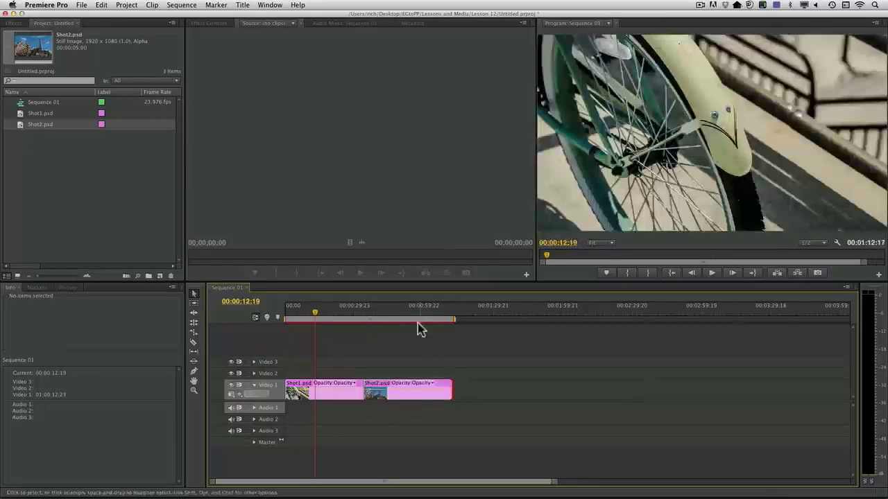
pyautogui.click(412, 316)
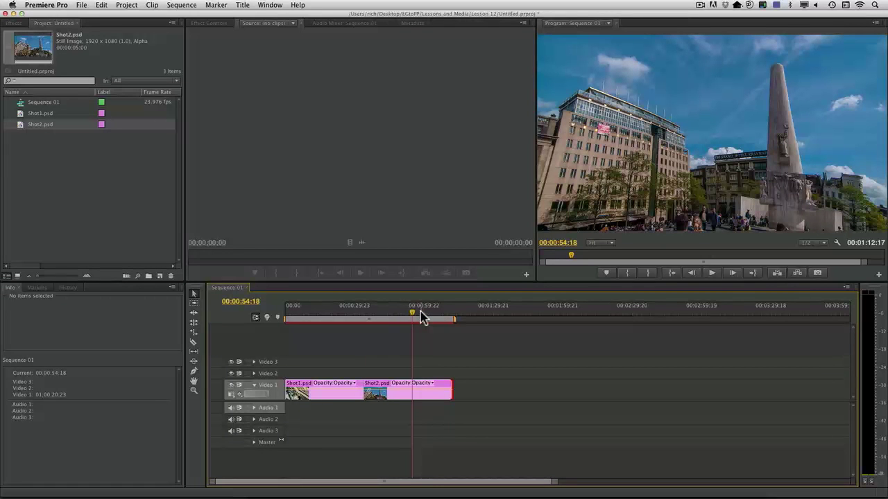
pyautogui.press('super+Tab')
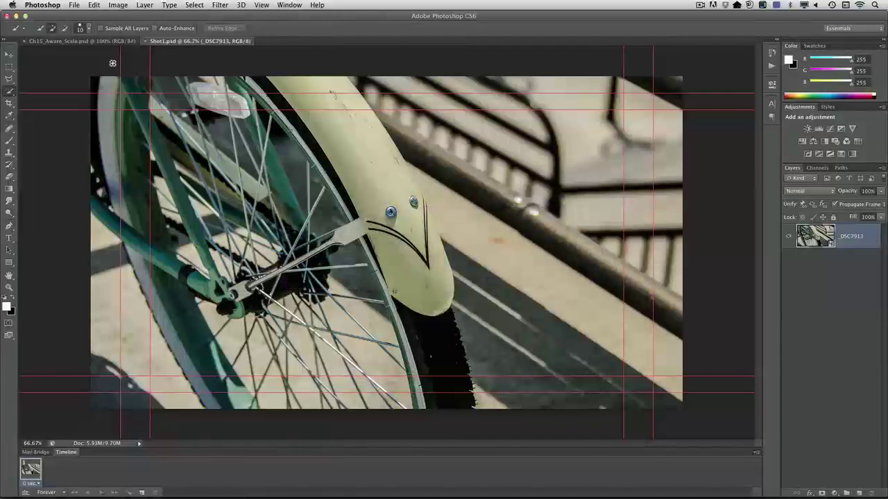
# - In Ch15_Aware_Scale, start Content-Aware Scale on the Headshot layer with protection set to None
pyautogui.click(102, 42)
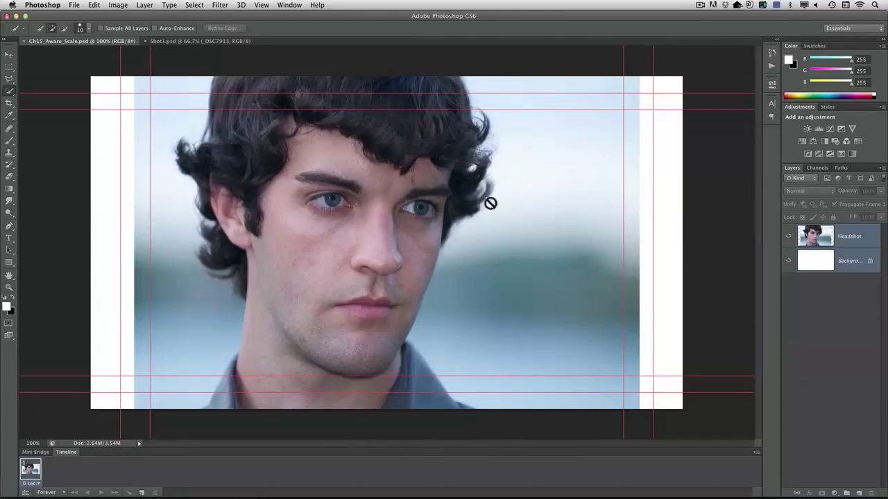
pyautogui.click(806, 240)
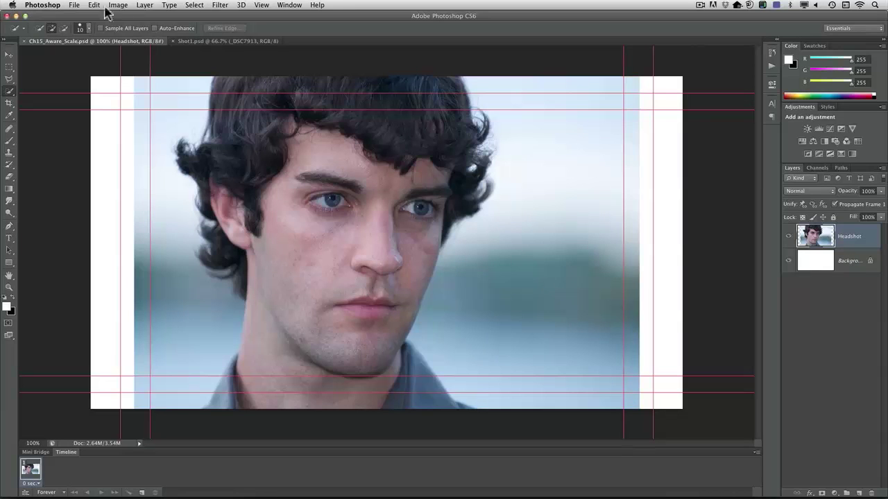
pyautogui.click(90, 5)
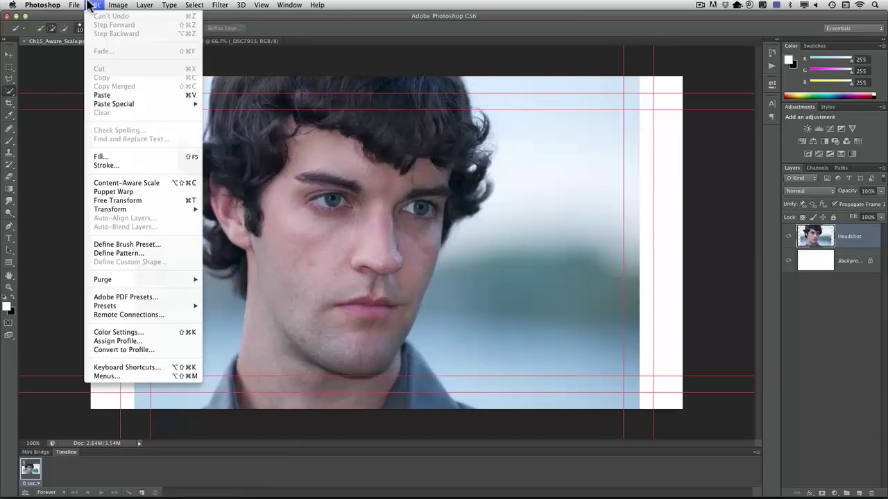
pyautogui.click(112, 183)
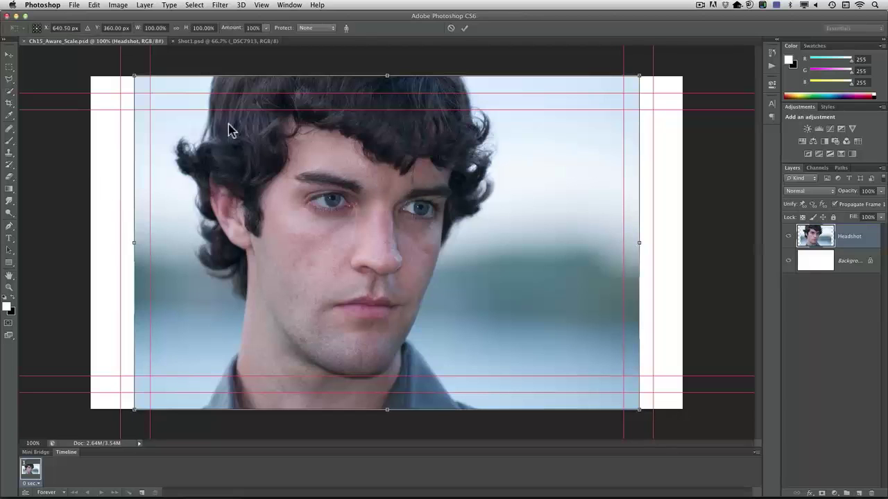
pyautogui.click(312, 27)
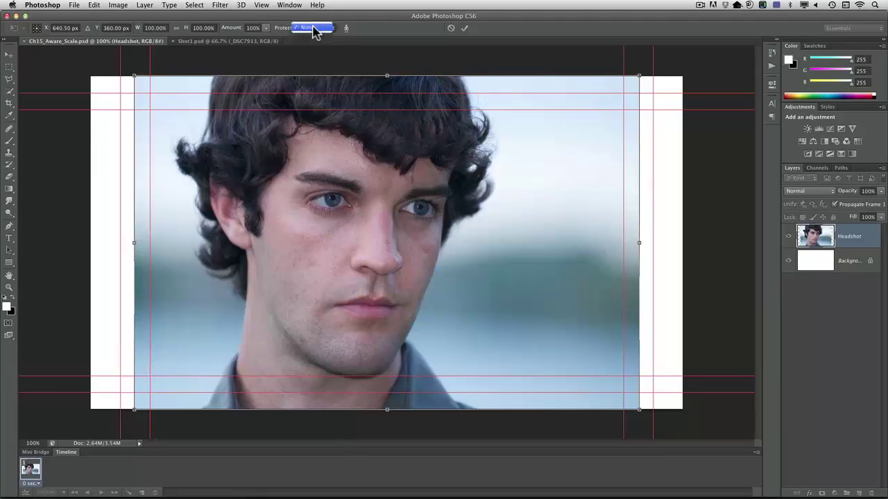
pyautogui.click(313, 29)
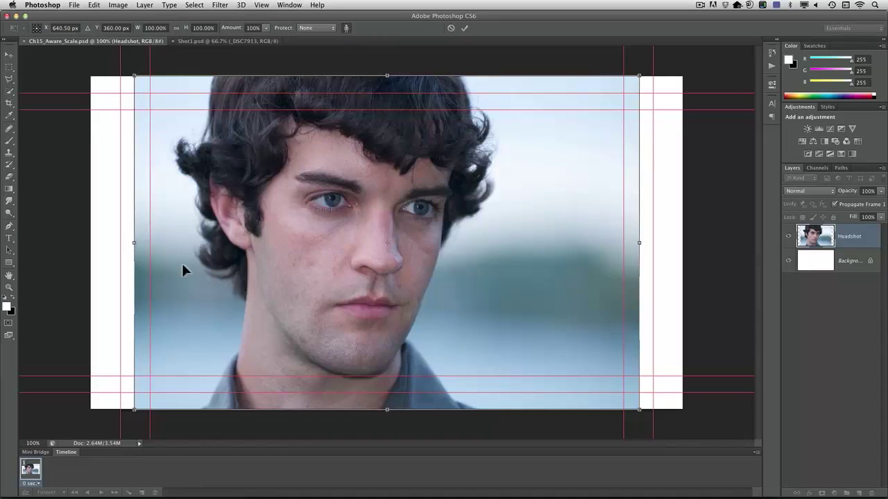
# - Stretch the headshot out to both the left and right canvas edges and commit the scale
pyautogui.moveTo(134, 243); pyautogui.dragTo(20, 243)
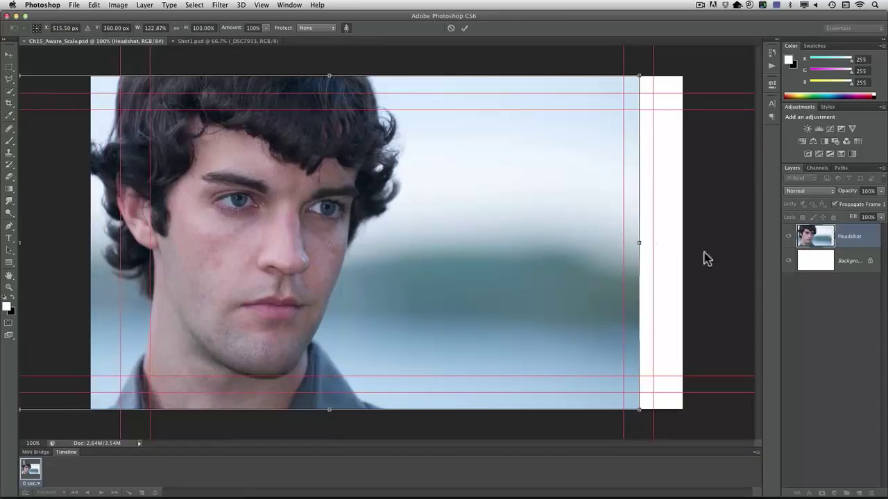
pyautogui.moveTo(639, 244); pyautogui.dragTo(707, 240)
pyautogui.press('Return')
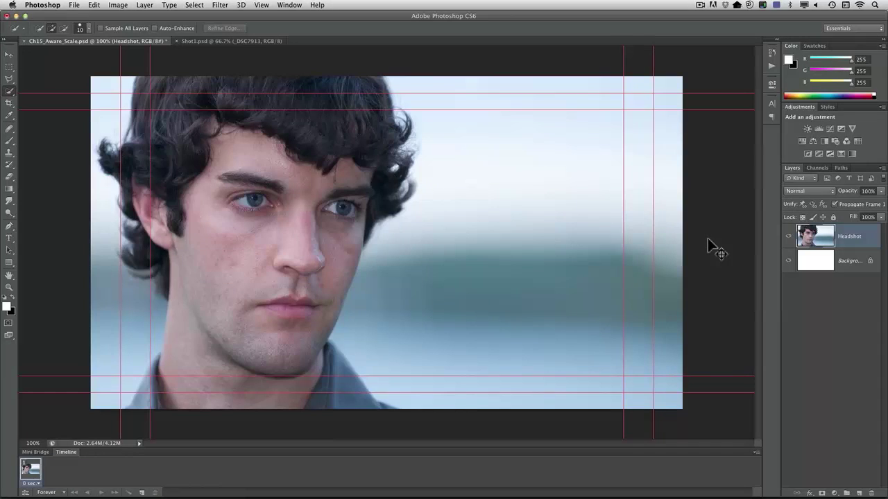
pyautogui.press('super+o')
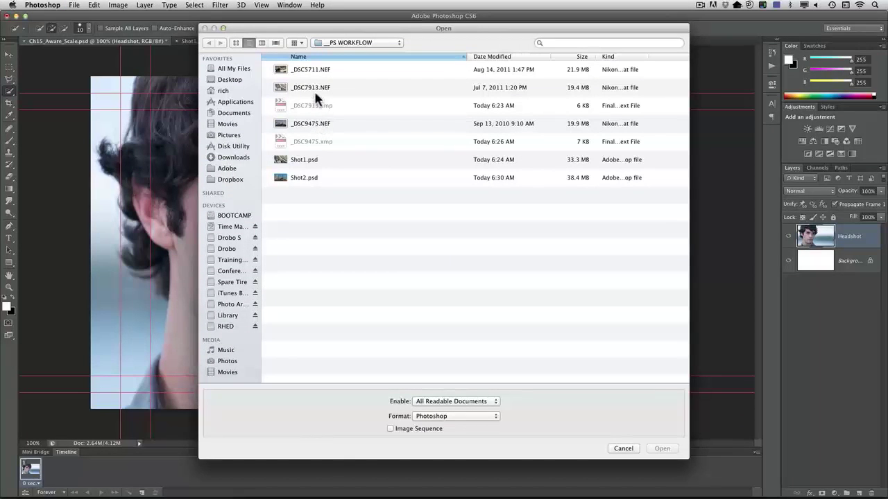
# - Open _DSC5711.NEF in Camera Raw, apply Auto, then set Shadows +75, Clarity +100 and Highlights -33
pyautogui.doubleClick(312, 69)
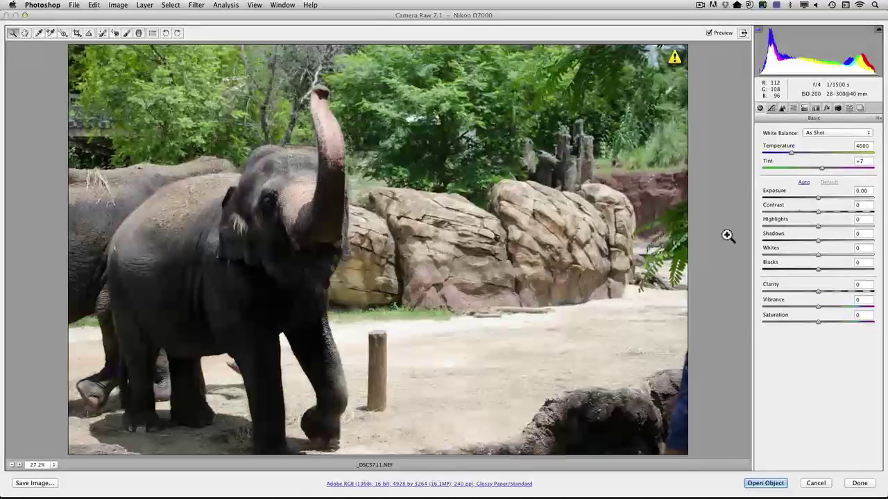
pyautogui.click(803, 183)
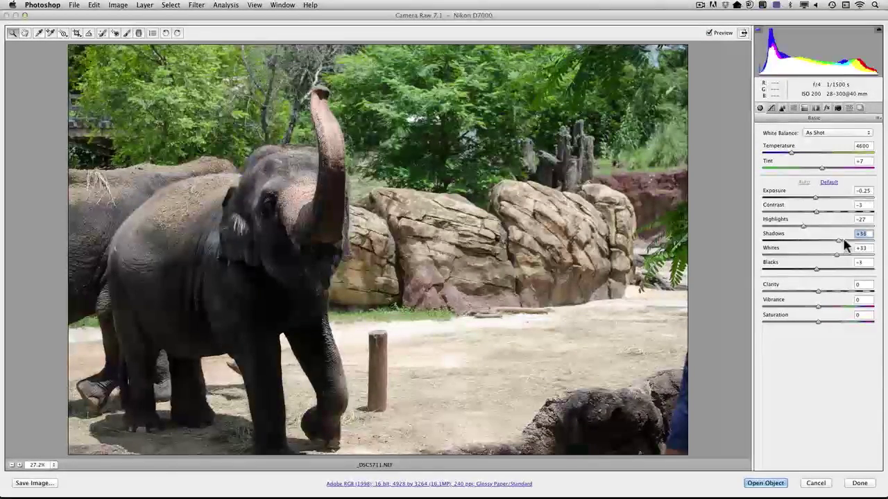
pyautogui.moveTo(845, 243); pyautogui.dragTo(864, 237)
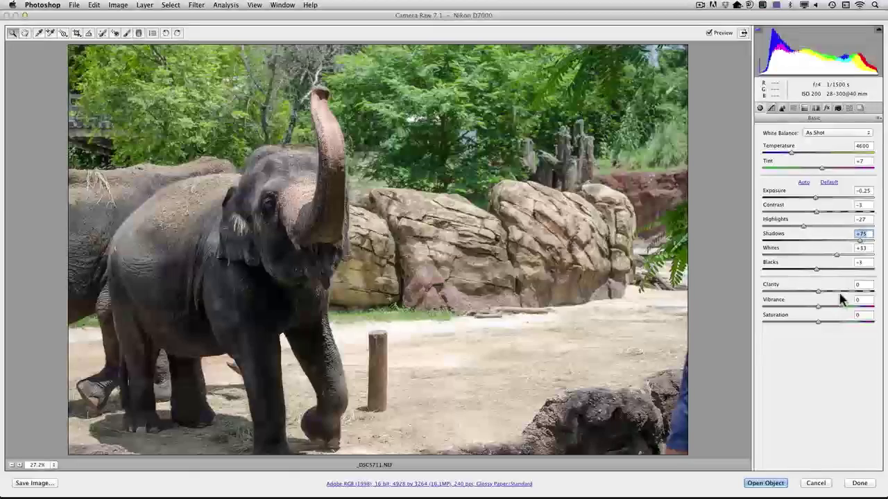
pyautogui.moveTo(820, 292); pyautogui.dragTo(886, 297)
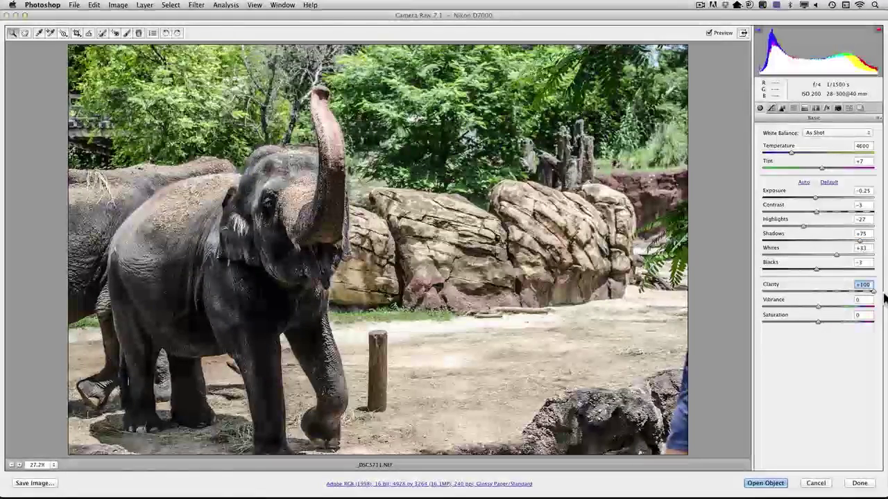
pyautogui.moveTo(804, 227); pyautogui.dragTo(790, 233)
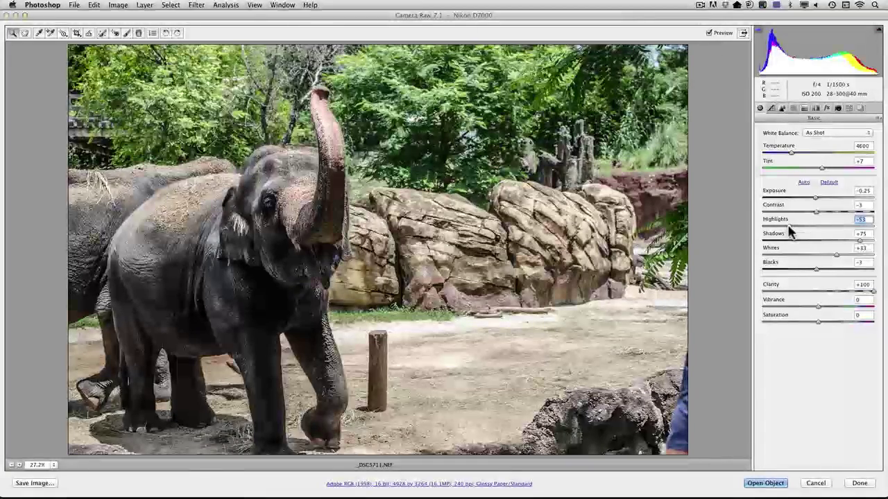
# - Boost Vibrance to +62 and Saturation to +24, then commit the raw edits with Done
pyautogui.moveTo(819, 307); pyautogui.dragTo(830, 327)
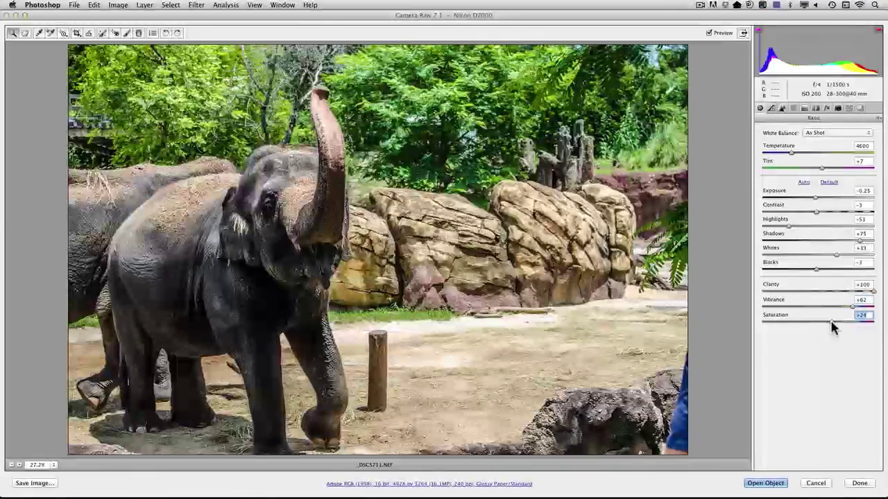
pyautogui.click(783, 486)
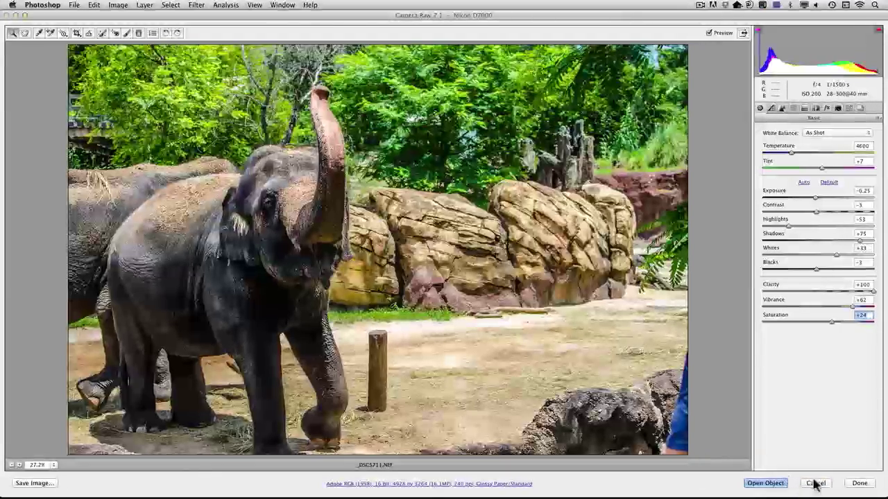
pyautogui.click(859, 484)
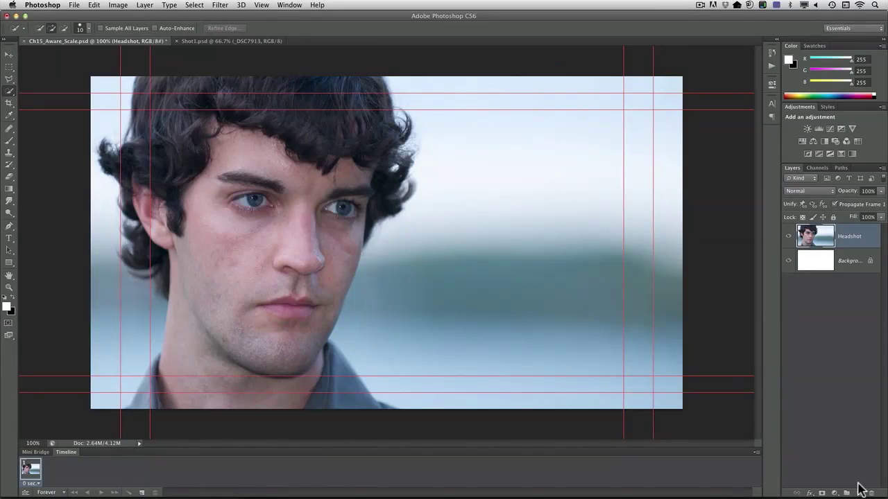
pyautogui.press('super+Tab')
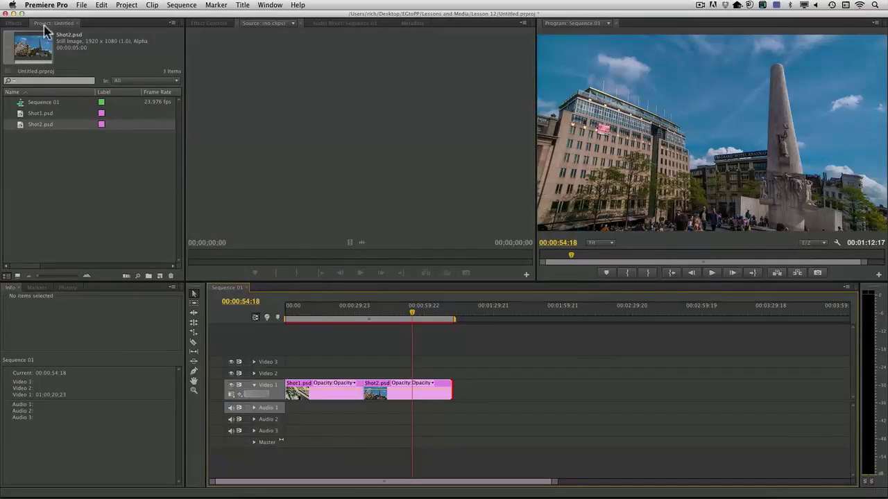
# - Create a new Photoshop file from Premiere with the default settings
pyautogui.click(81, 6)
pyautogui.moveTo(88, 17)
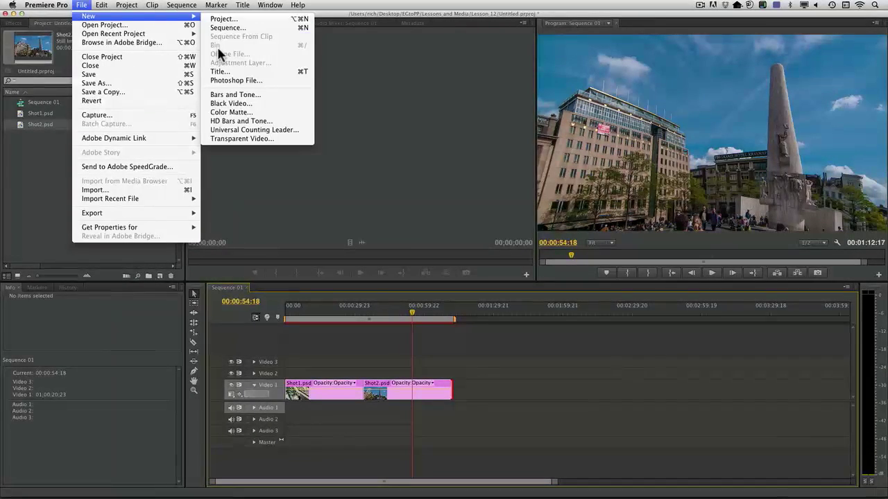
pyautogui.click(227, 82)
pyautogui.click(495, 297)
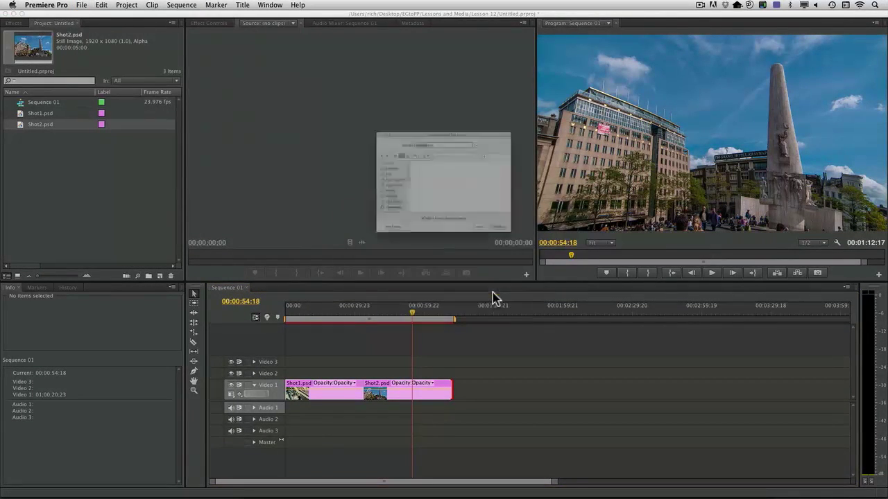
# - Save the new file as Shot3.psd in the PS WORKFLOW folder
pyautogui.click(449, 130)
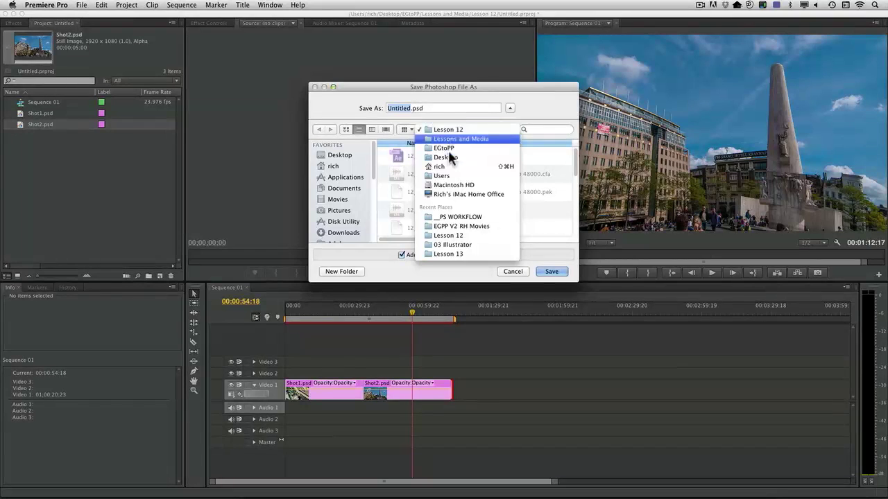
pyautogui.click(455, 217)
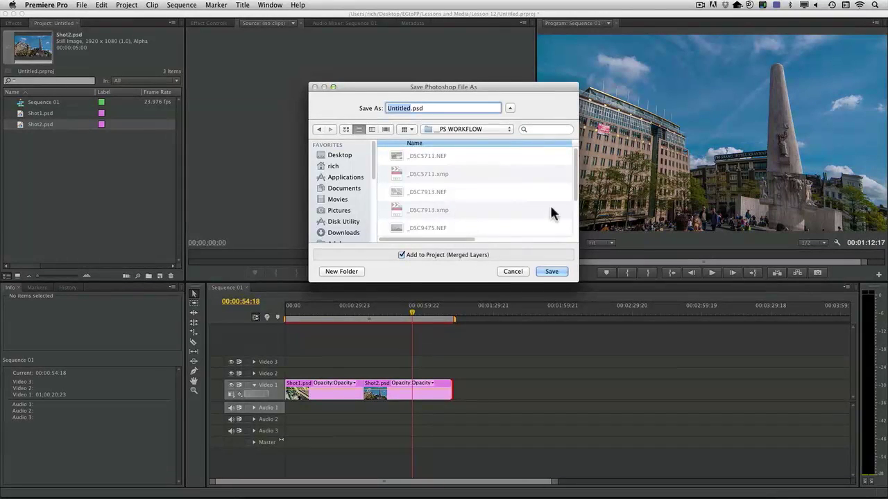
pyautogui.scroll(-3, 577, 199)
pyautogui.click(420, 227)
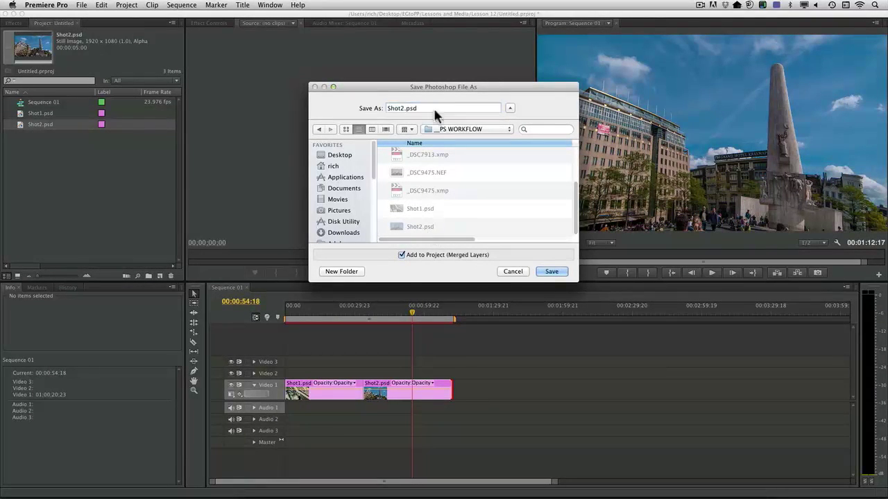
pyautogui.click(401, 108)
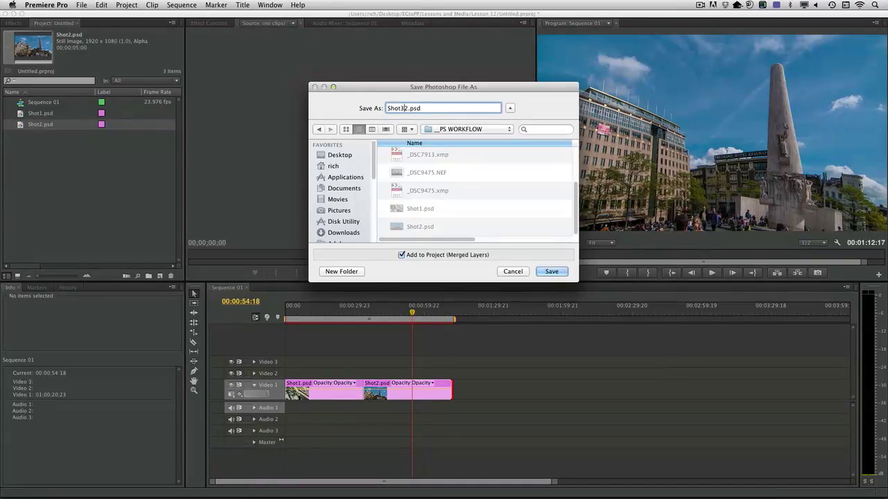
pyautogui.write('3')
pyautogui.press('Return')
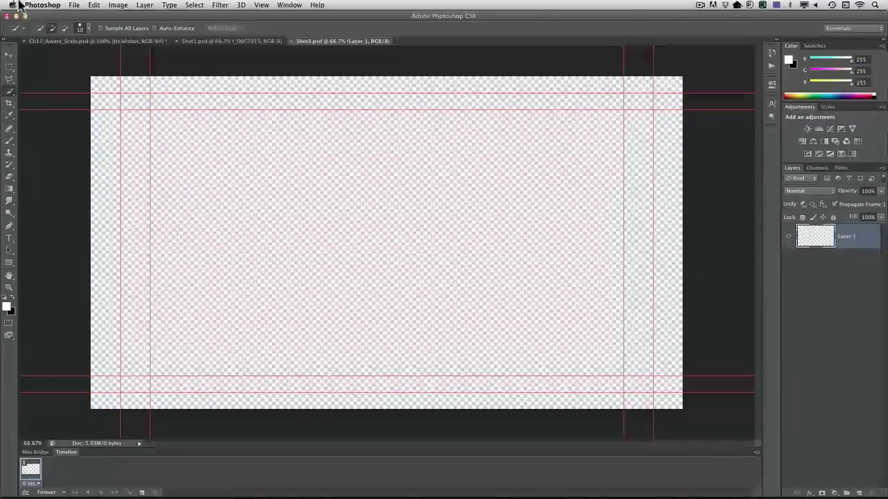
# - Place _DSC5711.NEF into Shot3.psd and enlarge it to about 131.8% to fill the canvas
pyautogui.click(72, 5)
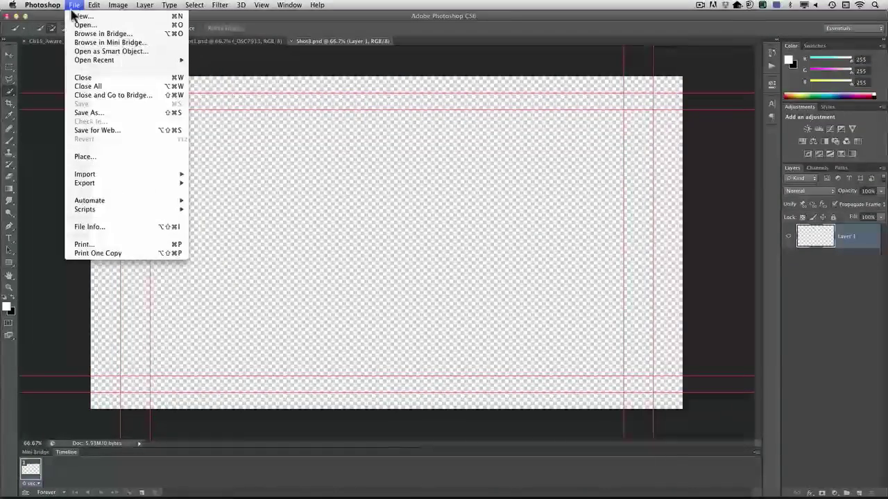
pyautogui.click(96, 159)
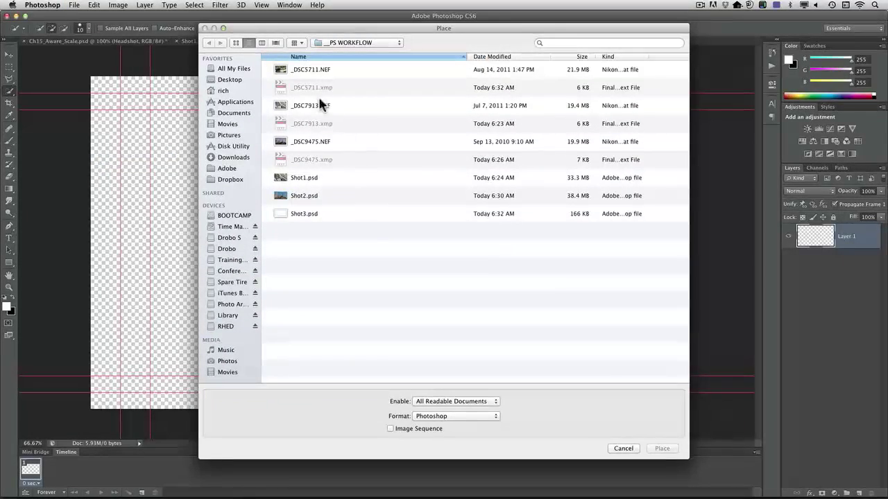
pyautogui.click(305, 75)
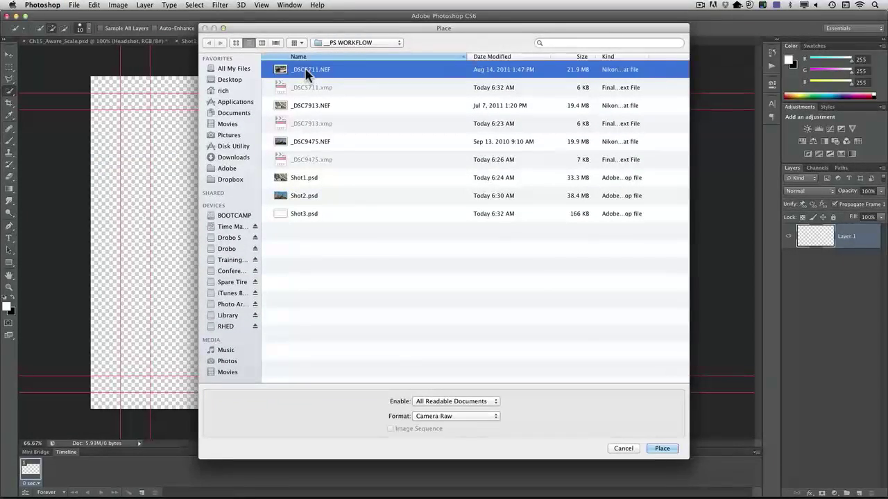
pyautogui.click(658, 449)
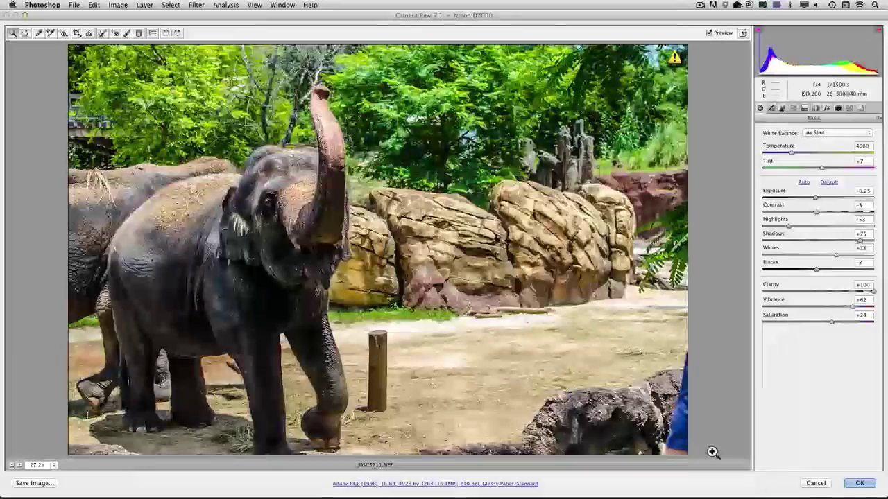
pyautogui.click(860, 483)
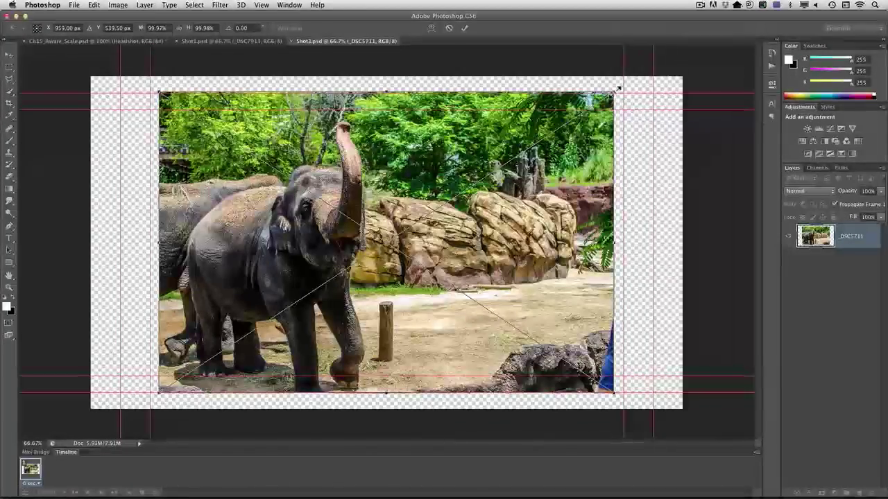
pyautogui.moveTo(617, 90); pyautogui.dragTo(686, 46)
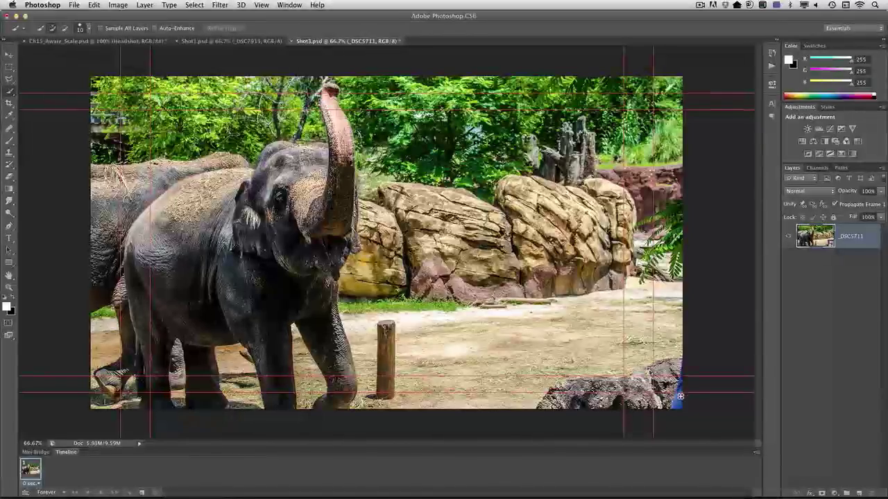
# - Duplicate the _DSC5711 layer as _DSC5711 copy, rasterize the copy, and zoom into the lower-right rock
pyautogui.rightClick(869, 251)
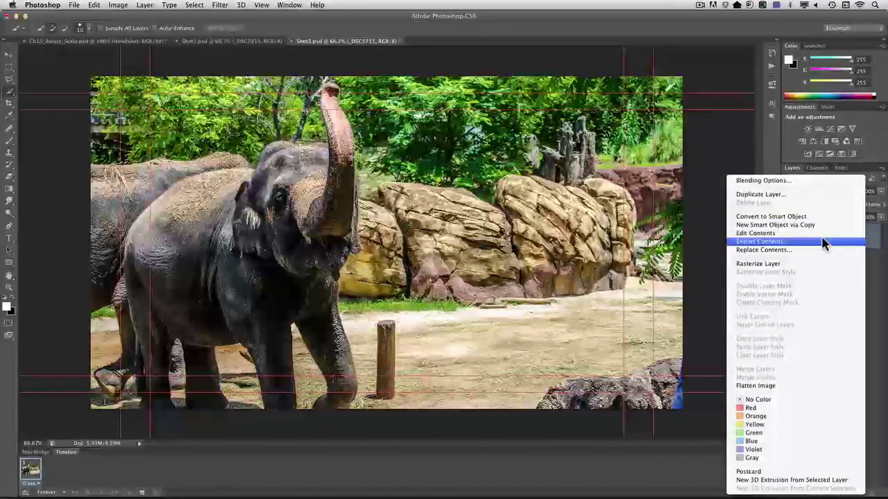
pyautogui.click(813, 200)
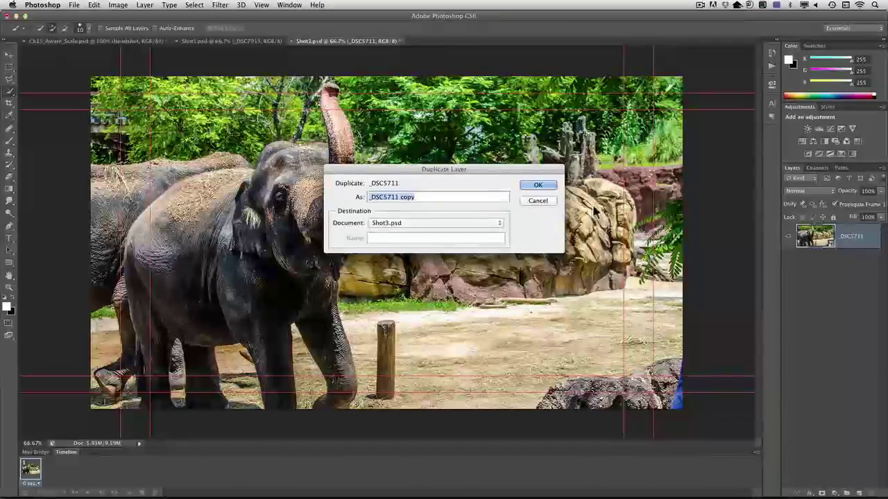
pyautogui.click(538, 186)
pyautogui.rightClick(858, 248)
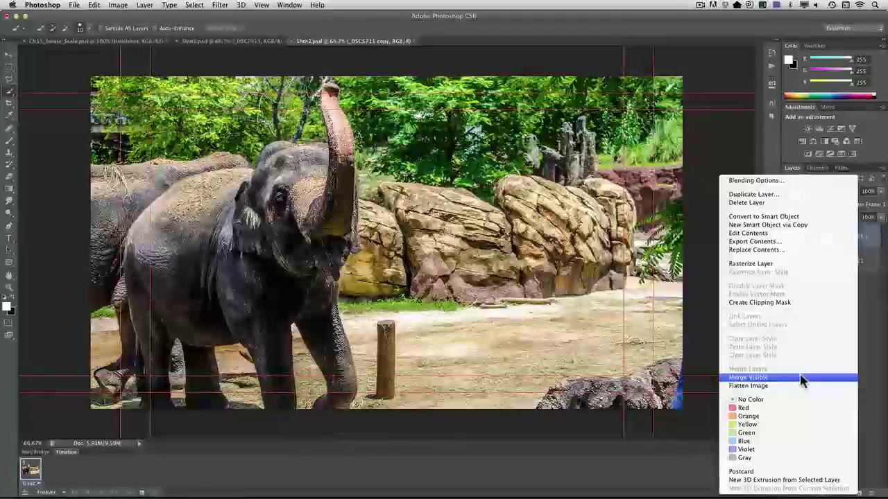
pyautogui.click(791, 264)
pyautogui.press('z')
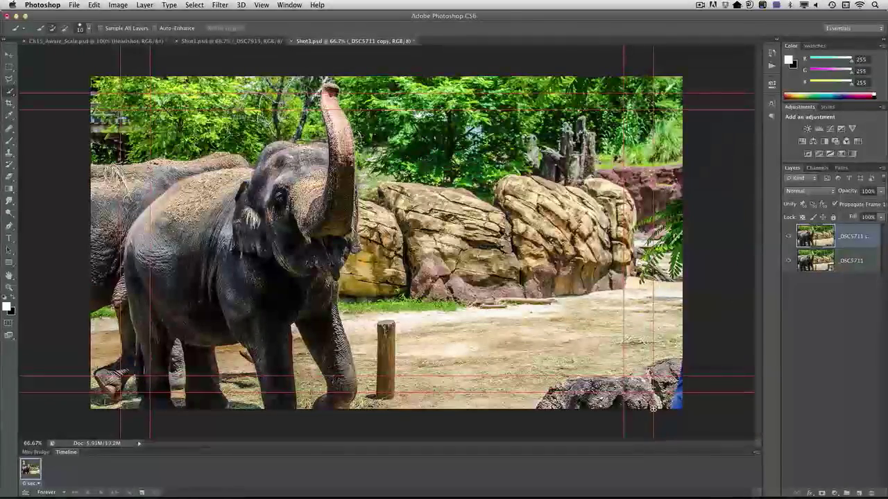
pyautogui.moveTo(642, 340); pyautogui.dragTo(505, 217)
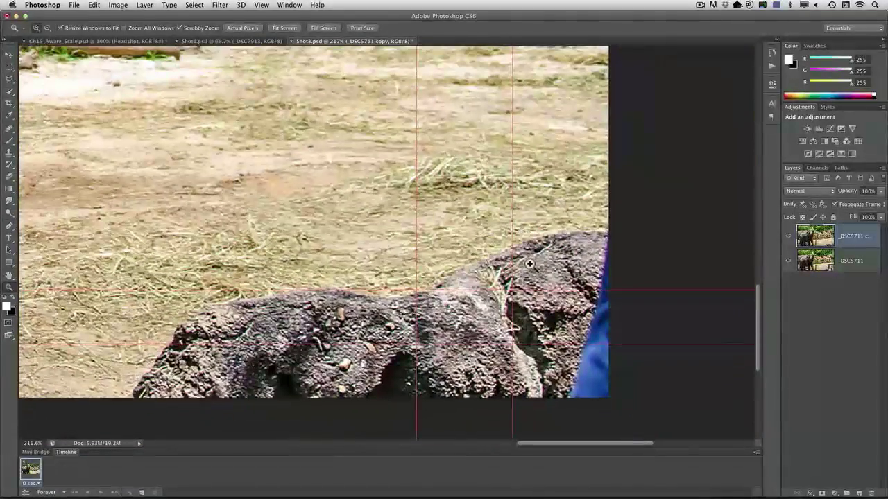
# - Quick-select the blue shirt at the rock's right edge, expand the selection, and Content-Aware fill it
pyautogui.click(10, 91)
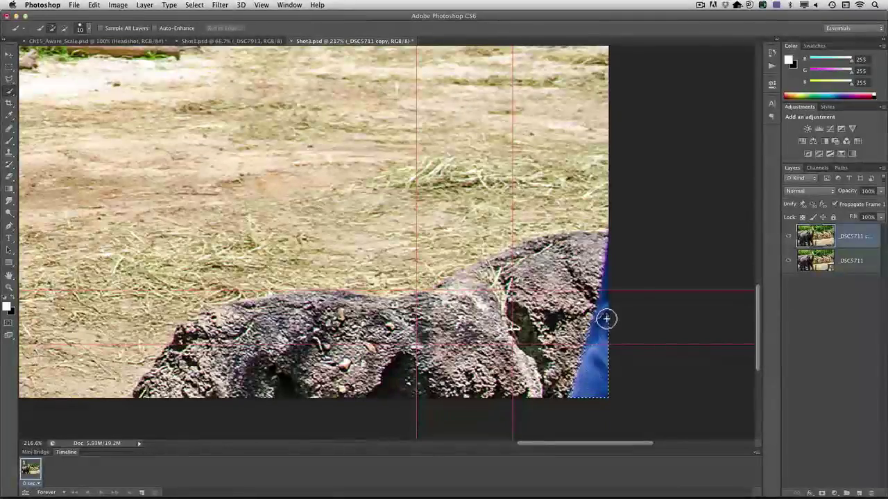
pyautogui.click(608, 258)
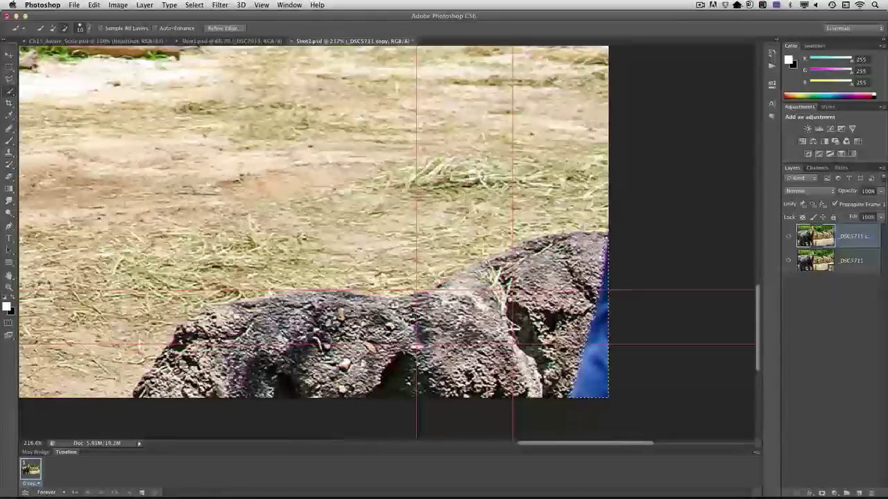
pyautogui.click(194, 5)
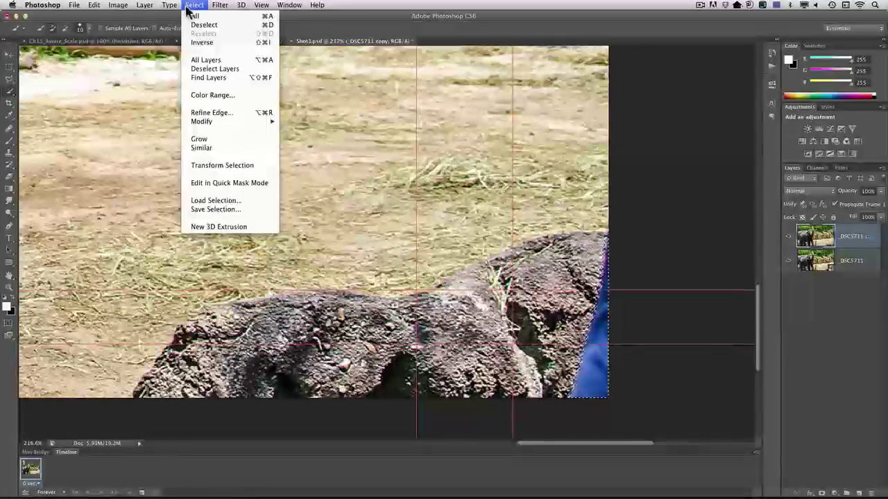
pyautogui.moveTo(249, 122)
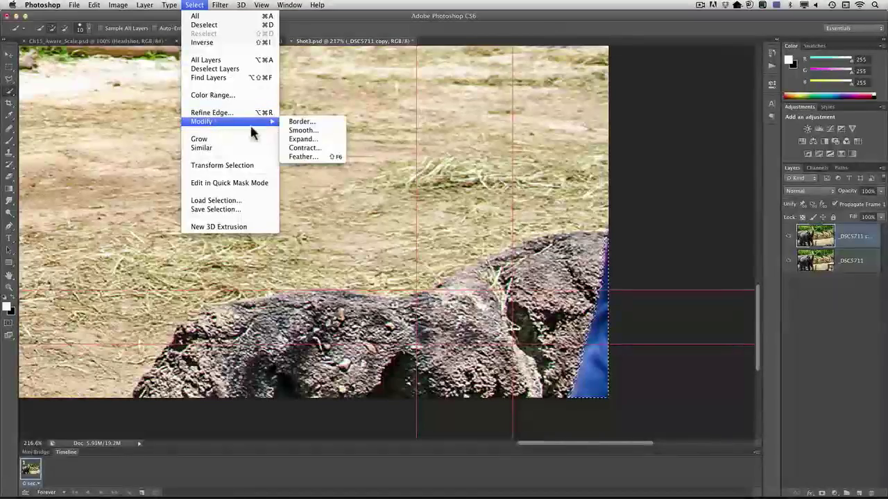
pyautogui.click(294, 144)
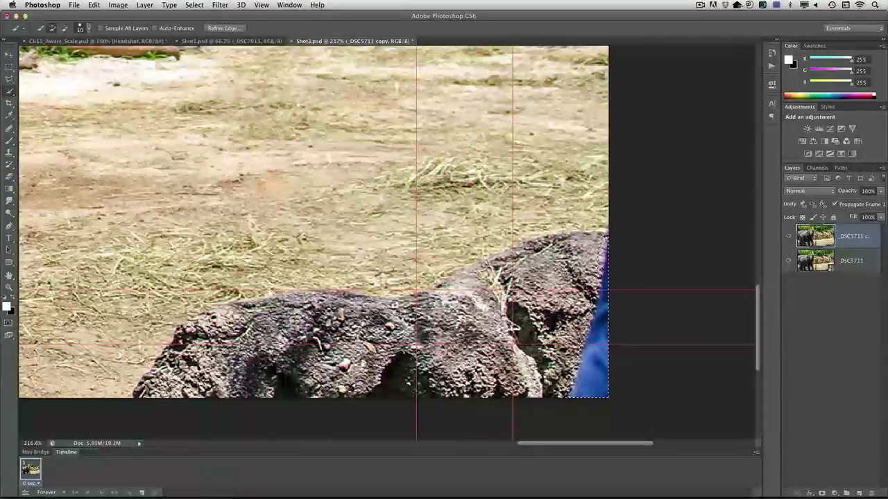
pyautogui.hotkey('shift', 'Delete')
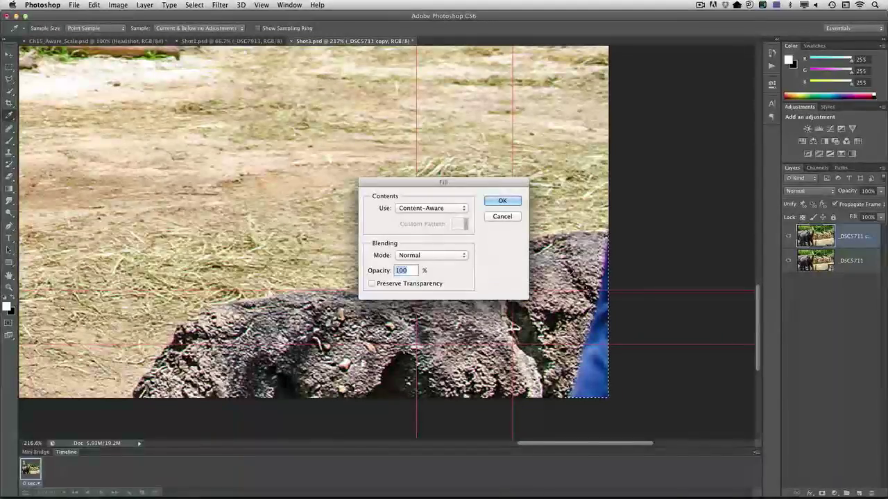
pyautogui.click(501, 202)
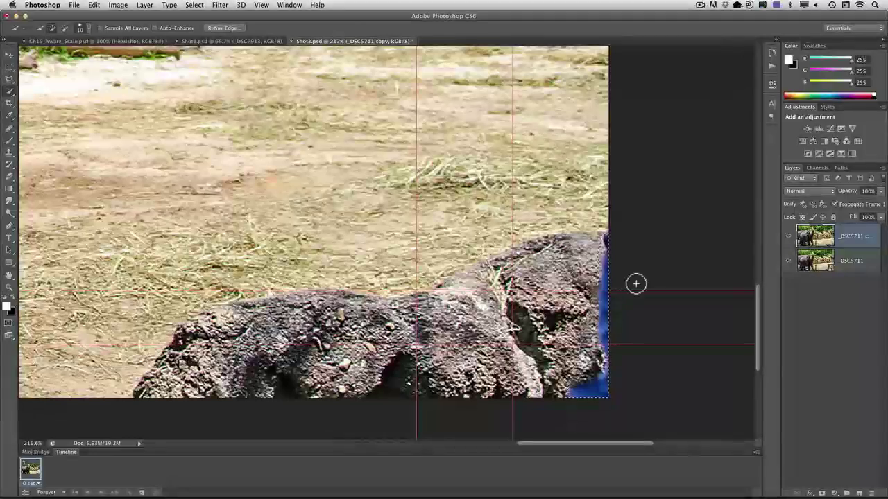
# - Patch the leftover blue strip along the rock's lower edge with nearby rock texture
pyautogui.click(11, 129)
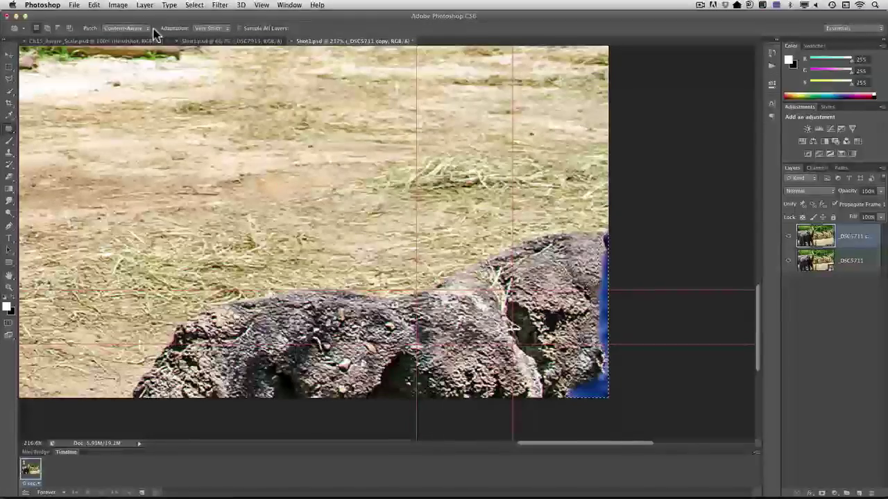
pyautogui.moveTo(604, 351); pyautogui.dragTo(535, 365)
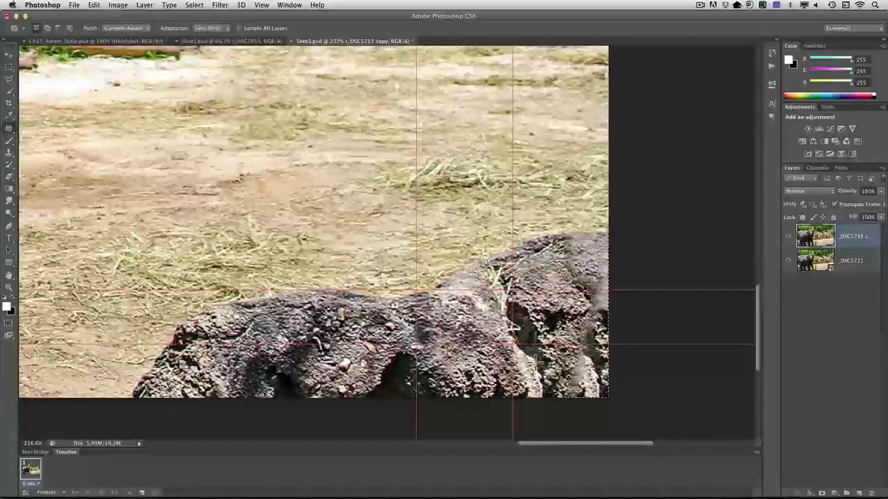
pyautogui.moveTo(617, 377)
pyautogui.mouseDown()
pyautogui.moveTo(531, 395)
pyautogui.moveTo(529, 371)
pyautogui.moveTo(583, 362)
pyautogui.mouseUp()
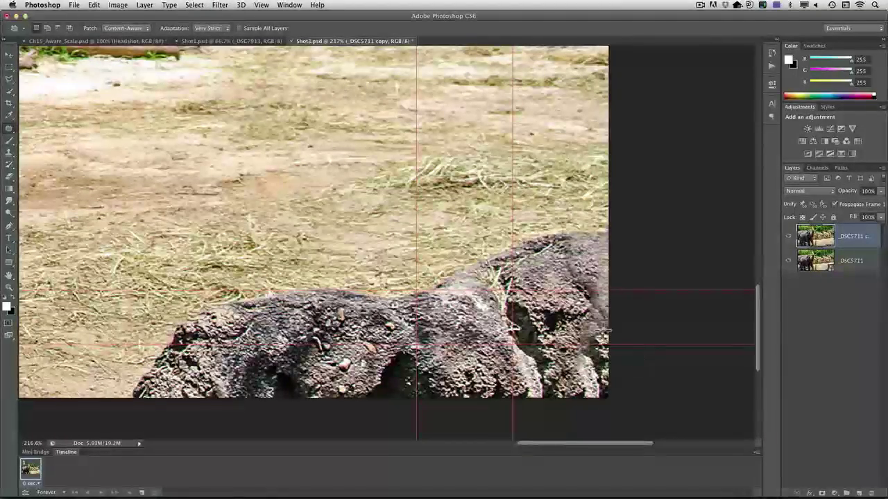
pyautogui.moveTo(254, 174); pyautogui.dragTo(712, 224)
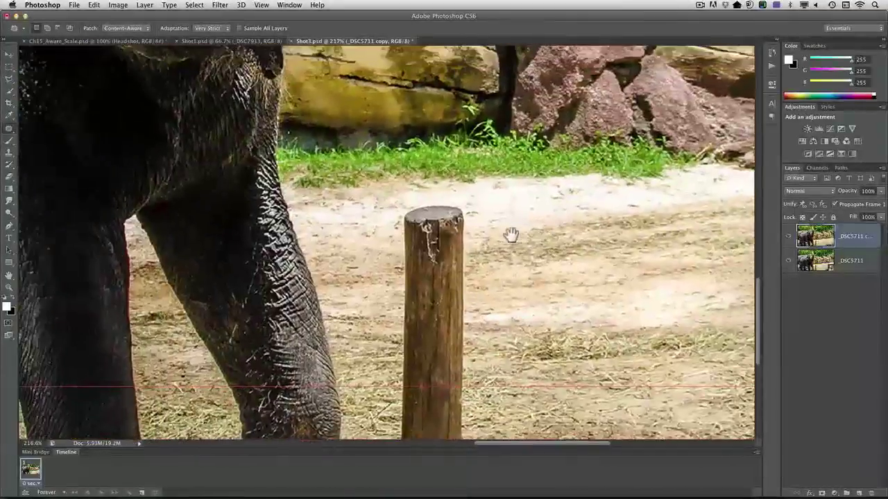
# - Quick-select the whole wooden post and expand the selection by 10 px
pyautogui.moveTo(510, 235); pyautogui.dragTo(481, 136)
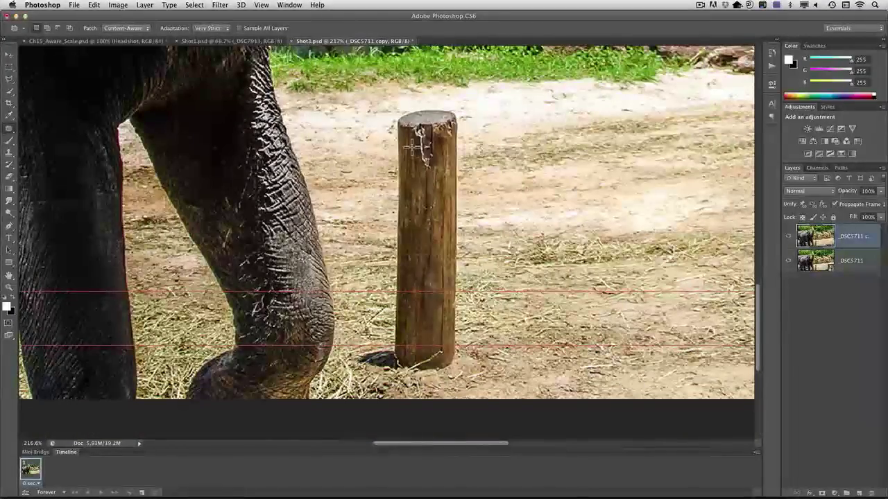
pyautogui.press('w')
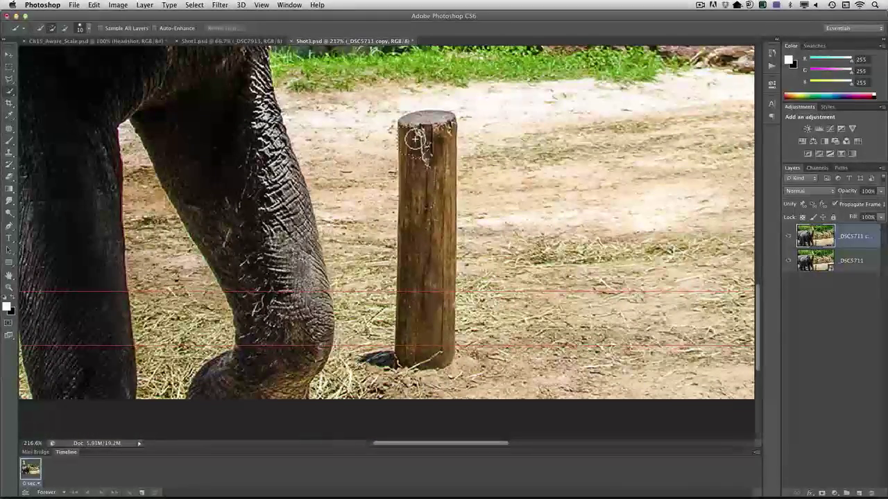
pyautogui.click(415, 139)
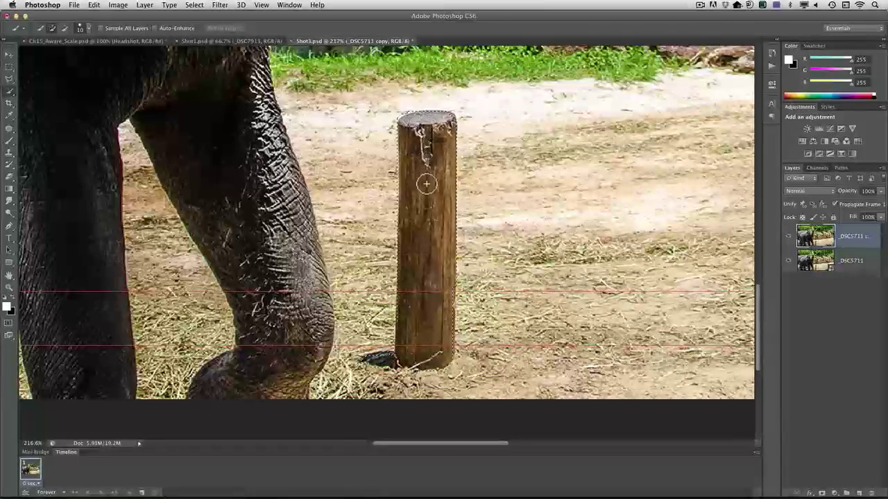
pyautogui.moveTo(426, 326); pyautogui.dragTo(402, 356)
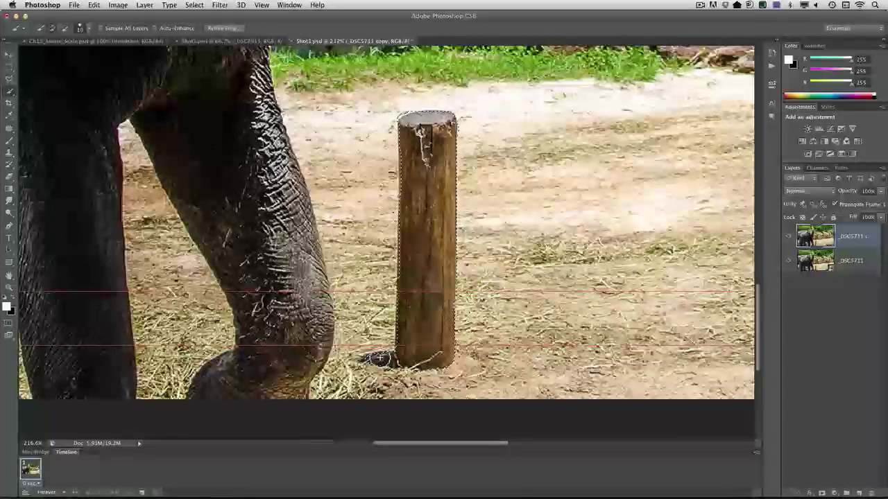
pyautogui.click(195, 5)
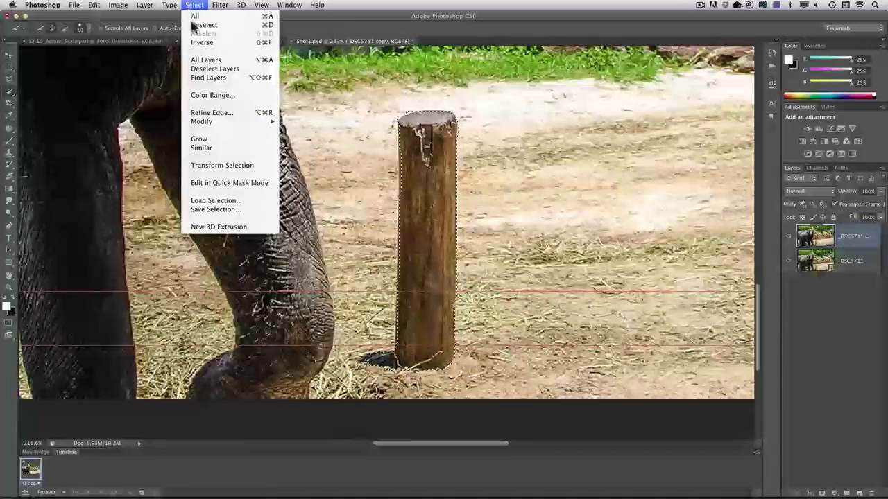
pyautogui.moveTo(205, 126)
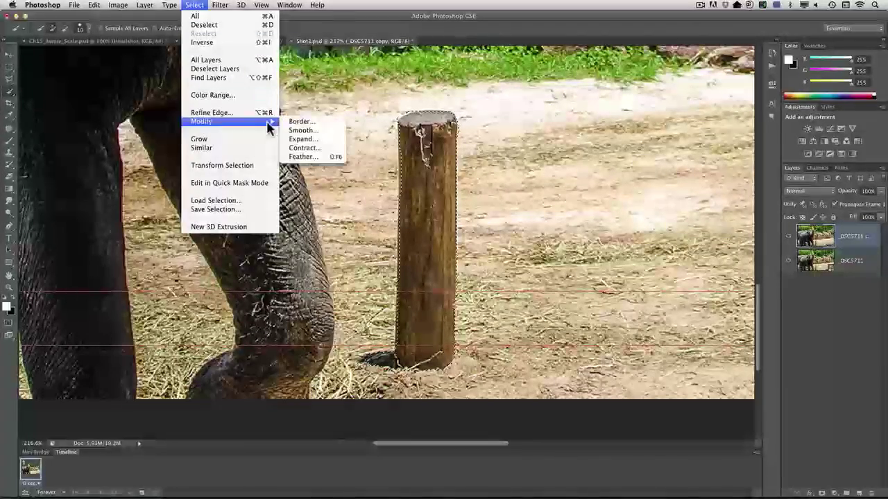
pyautogui.click(313, 140)
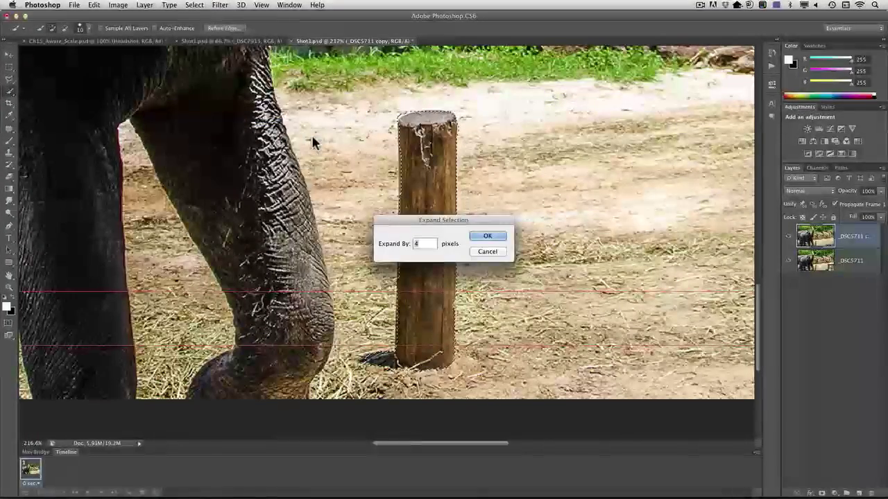
pyautogui.write('10')
pyautogui.press('Return')
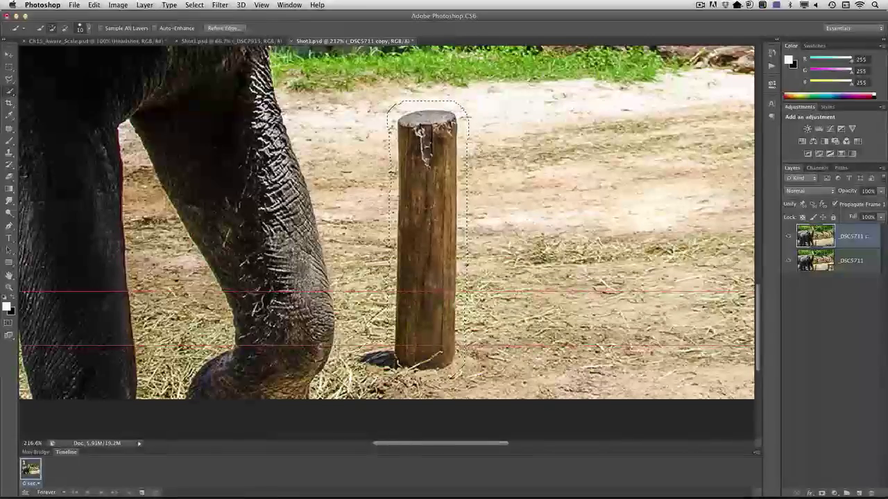
# - Content-Aware fill the post selection, deselect, and fit the photo on screen
pyautogui.hotkey('shift', 'BackSpace')
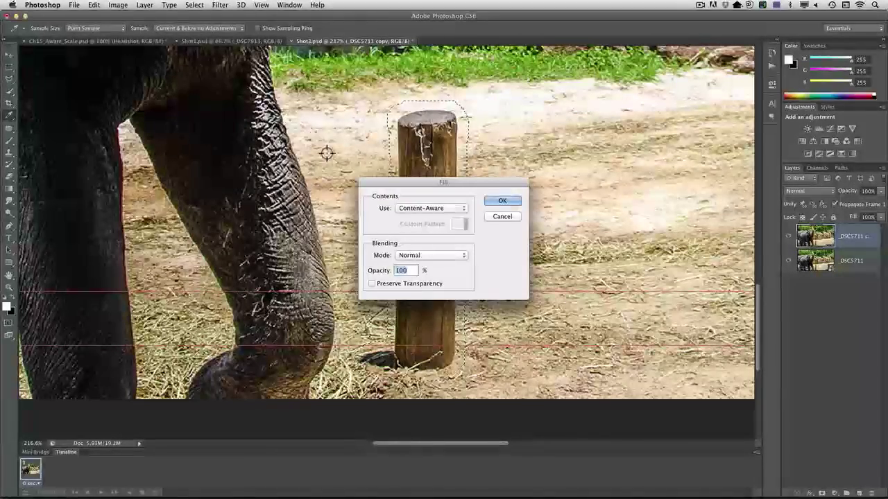
pyautogui.moveTo(407, 182); pyautogui.dragTo(557, 179)
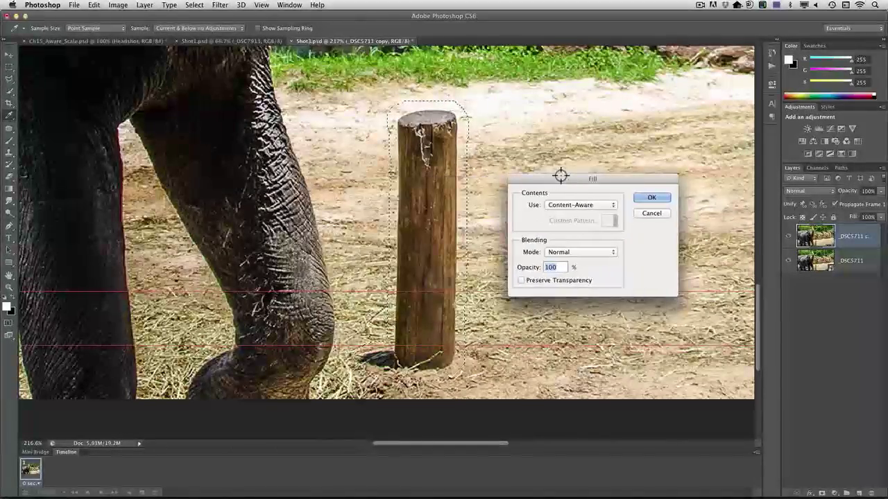
pyautogui.click(565, 206)
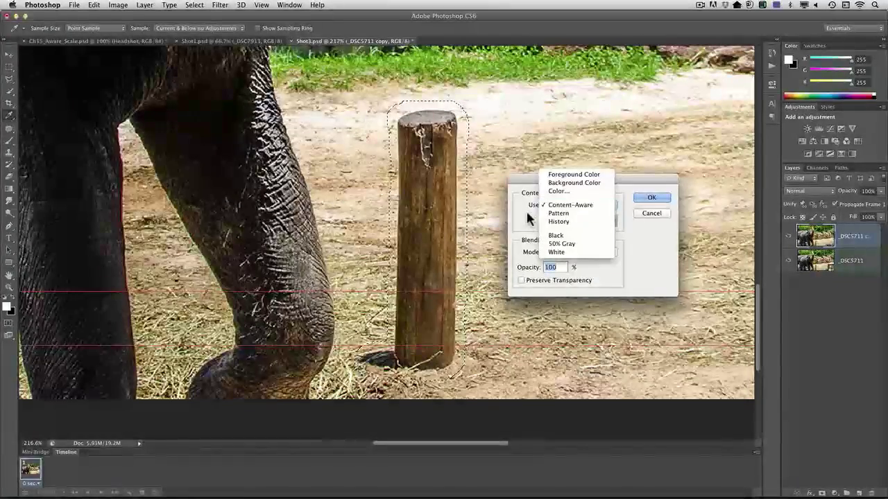
pyautogui.click(560, 204)
pyautogui.click(650, 199)
pyautogui.press('w')
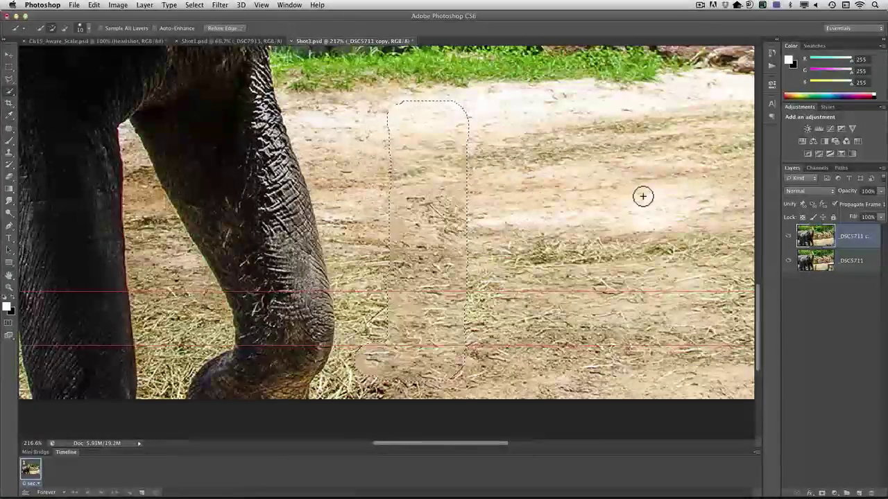
pyautogui.press('super+d')
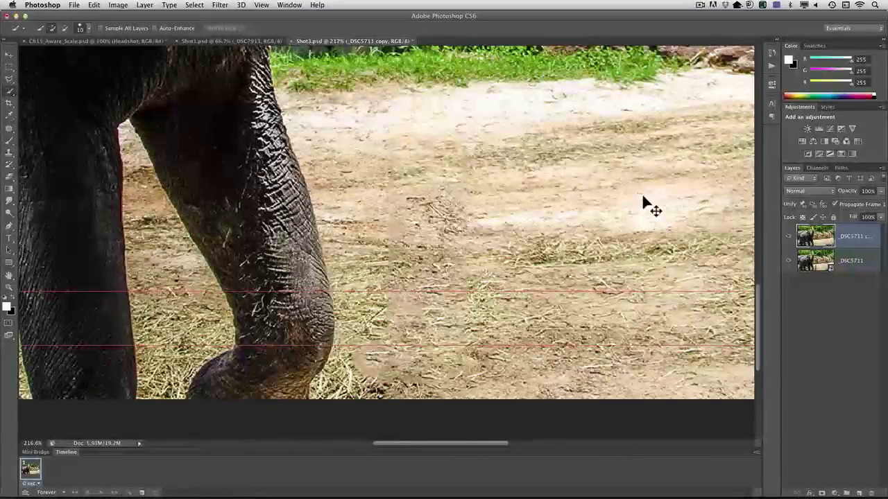
pyautogui.press('super+0')
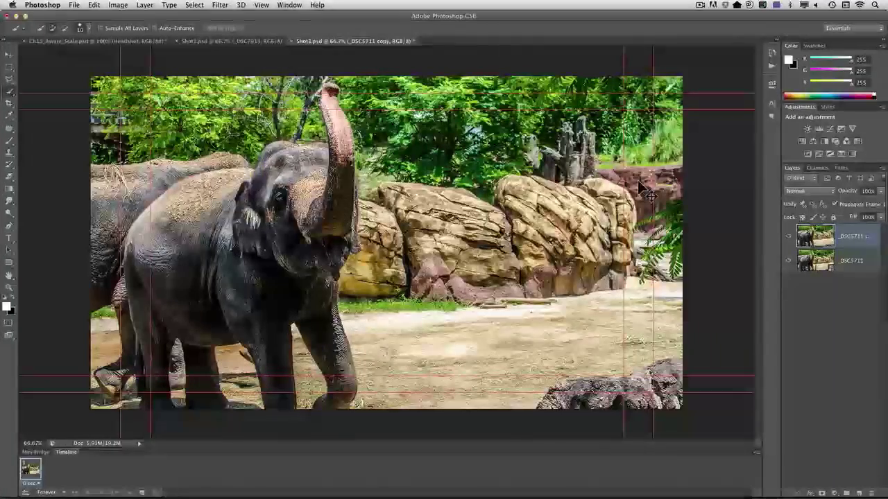
# - Close Shot3.psd, saving the changes
pyautogui.press('super+w')
pyautogui.click(508, 177)
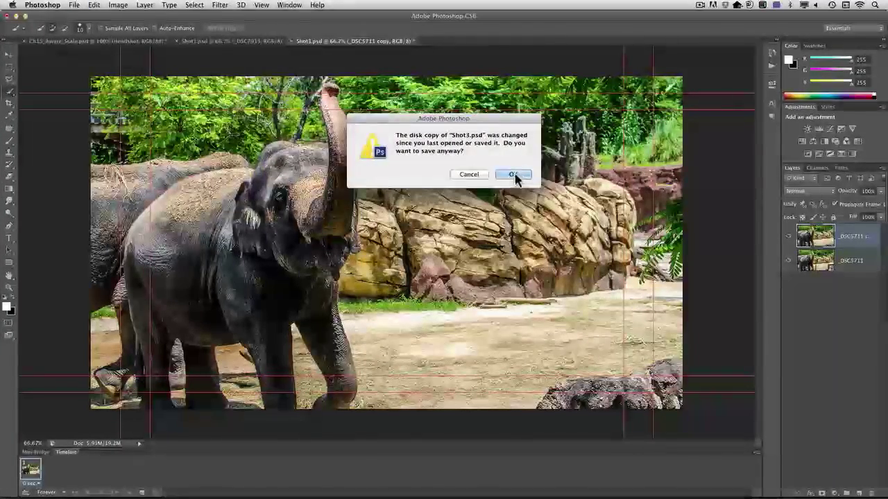
pyautogui.click(513, 174)
# - Add Shot3.psd after Shot2.psd on Video 1, lengthen it, and move the playhead onto it
pyautogui.press('super+Tab')
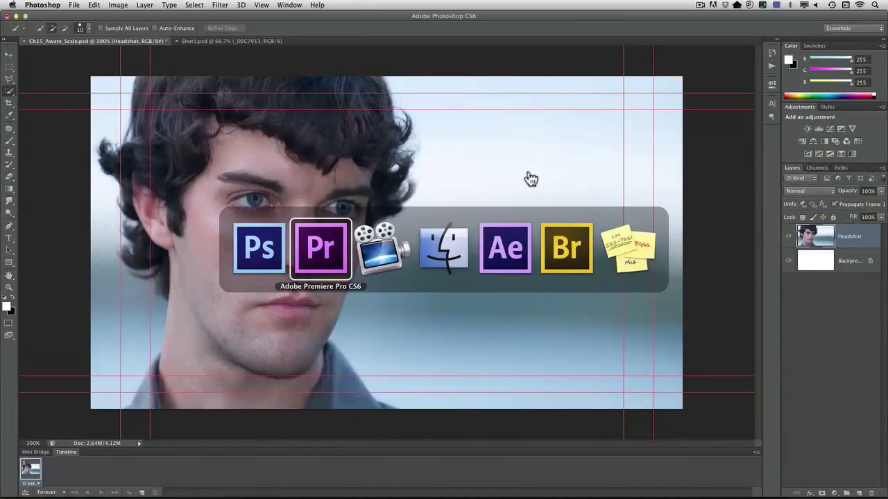
pyautogui.moveTo(17, 136); pyautogui.dragTo(420, 376)
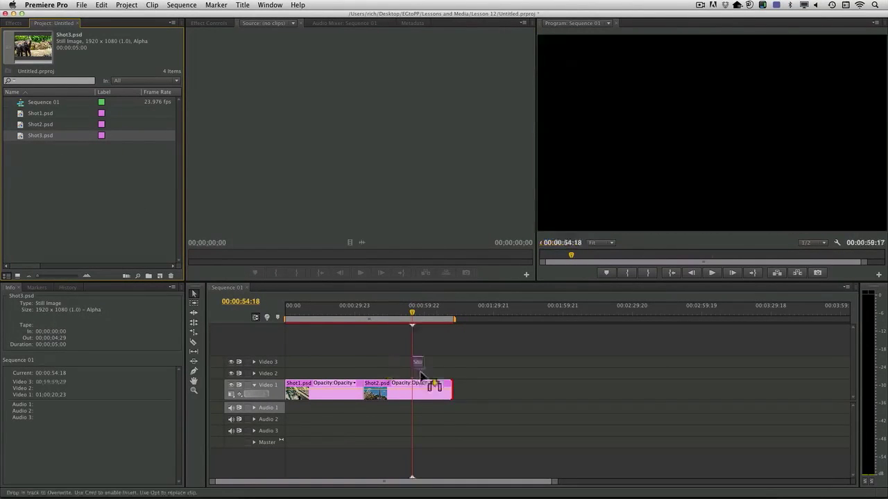
pyautogui.moveTo(470, 396); pyautogui.dragTo(527, 396)
pyautogui.click(494, 317)
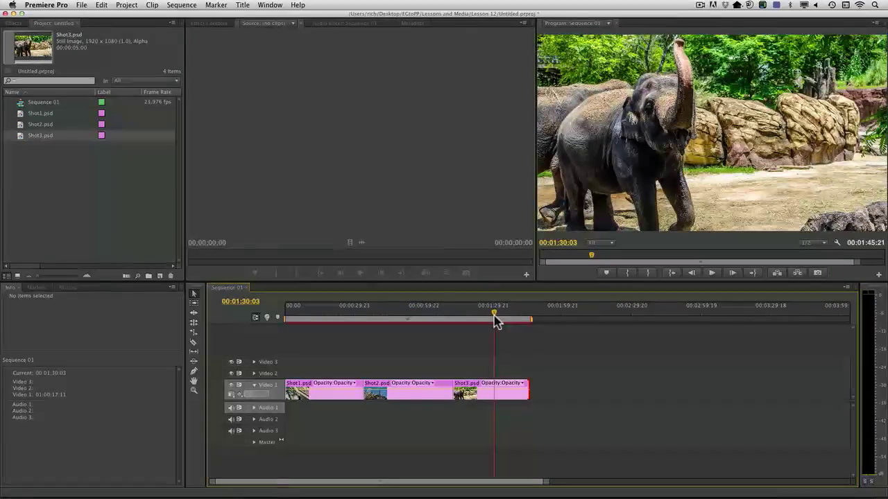